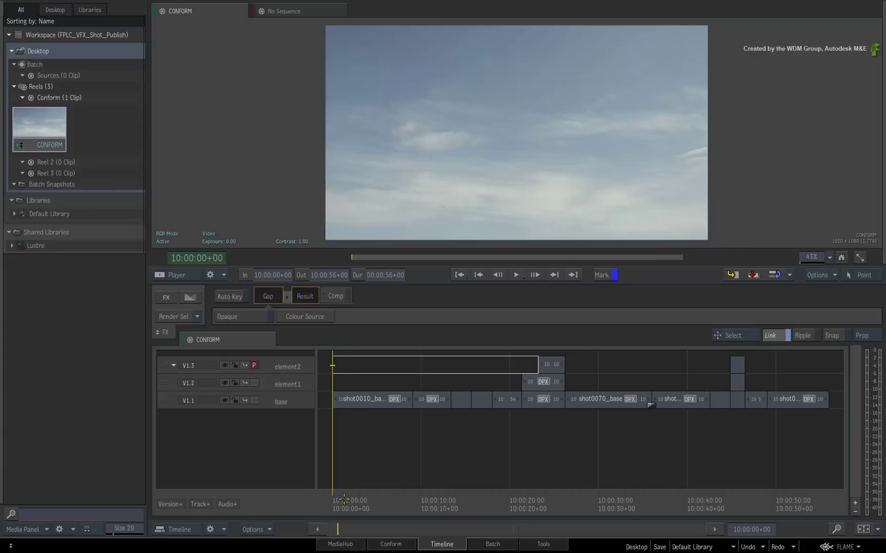
Scrub through the CONFORM sequence to preview its shots, including shot0060.
left_click_drag(343, 499, 533, 483)
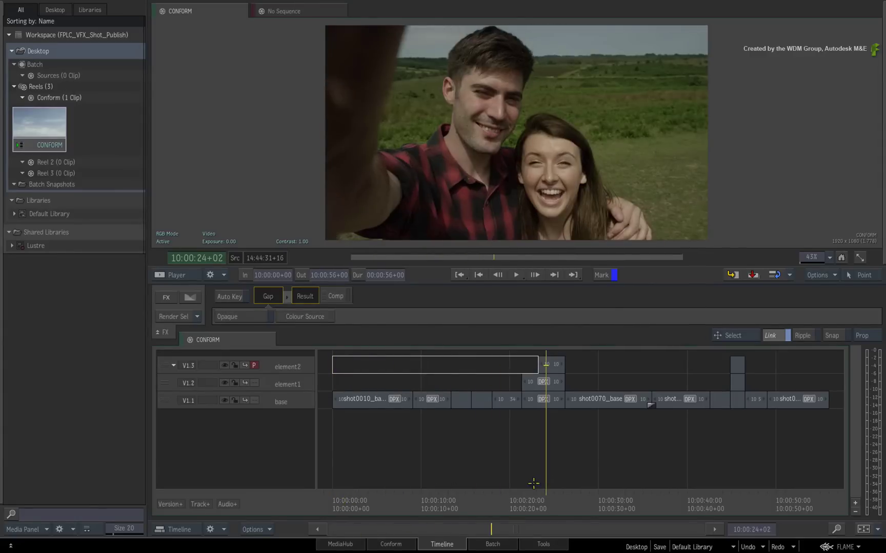
scroll(460, 422, "up", 5)
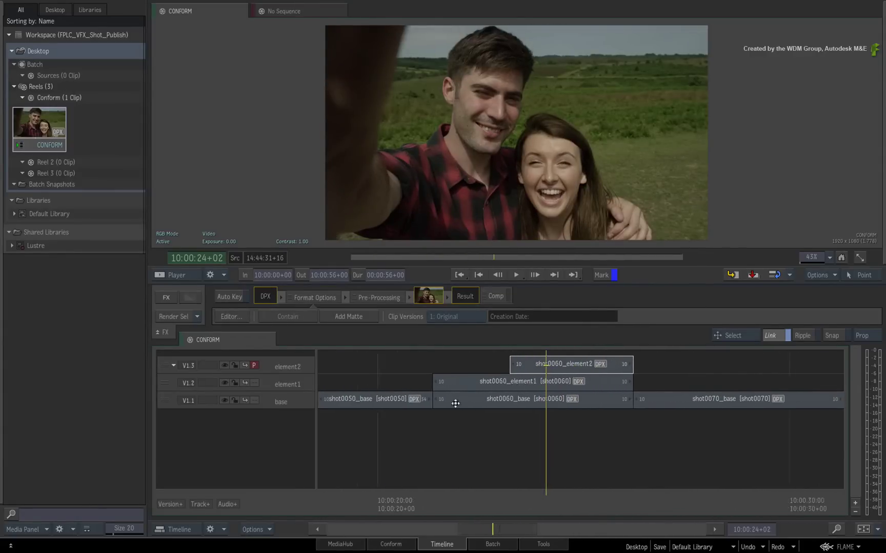
scroll(456, 403, "up", 1)
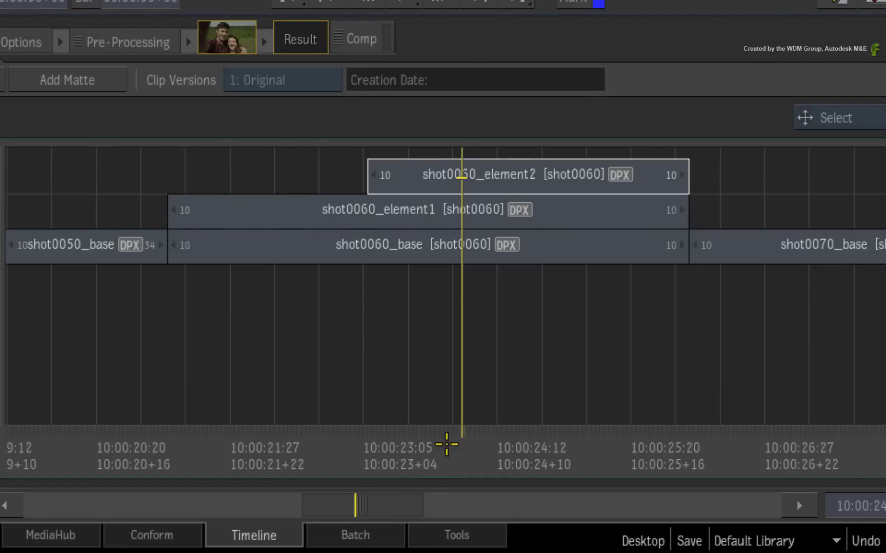
left_click_drag(446, 445, 247, 457)
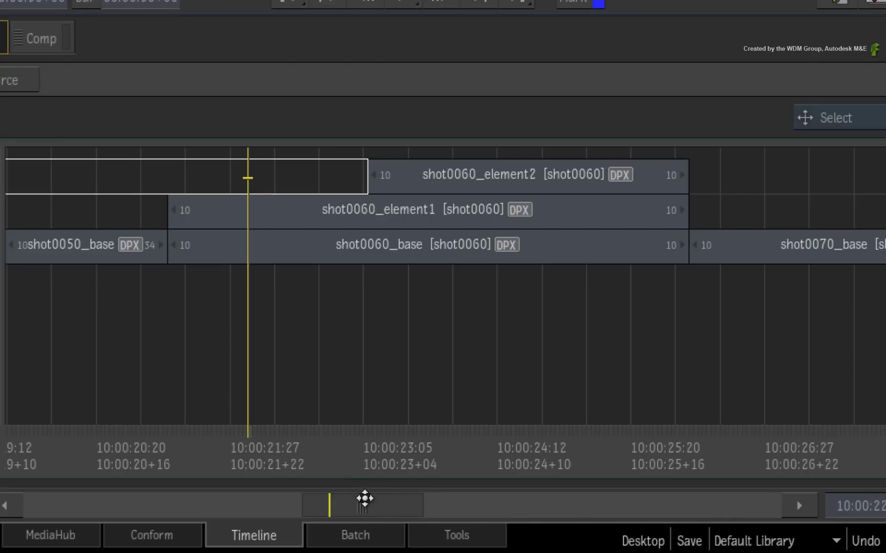
mouse_move(365, 498)
left_mouse_down()
mouse_move(593, 464)
mouse_move(358, 484)
left_mouse_up()
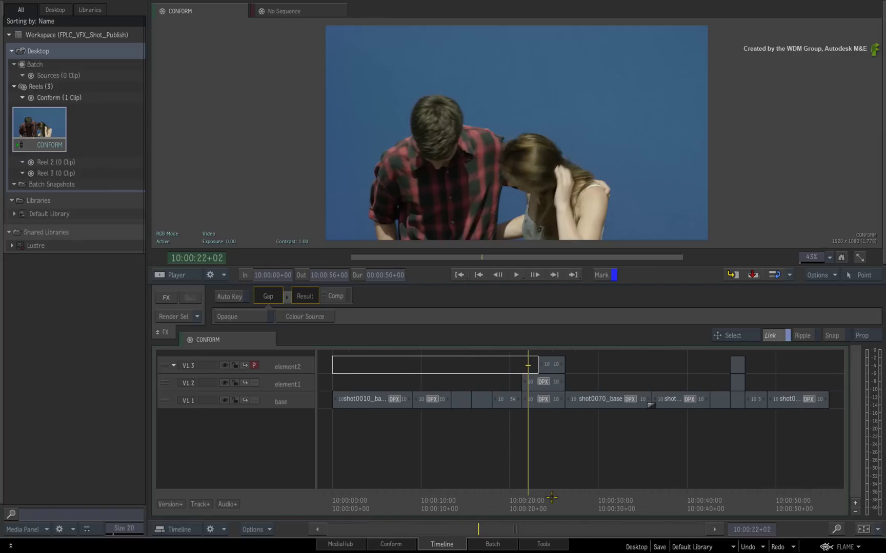
left_click_drag(540, 495, 336, 474)
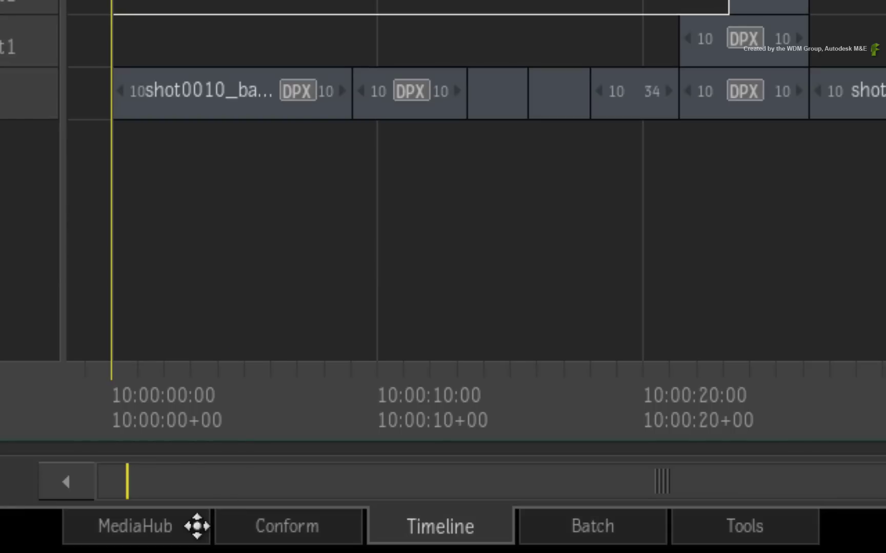
With CONFORM selected, browse MediaHub to root > SAN > Autodesk_Jobs and check the path.
left_click(197, 527)
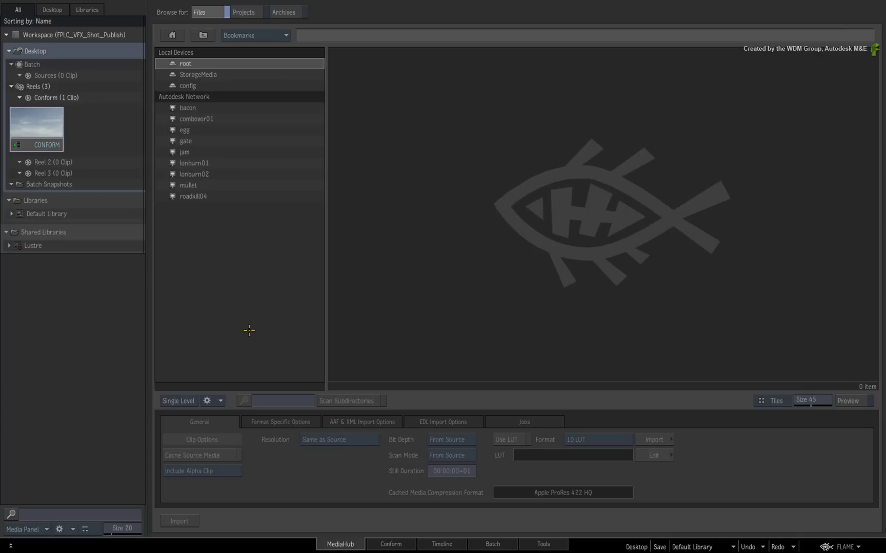
left_click(42, 128)
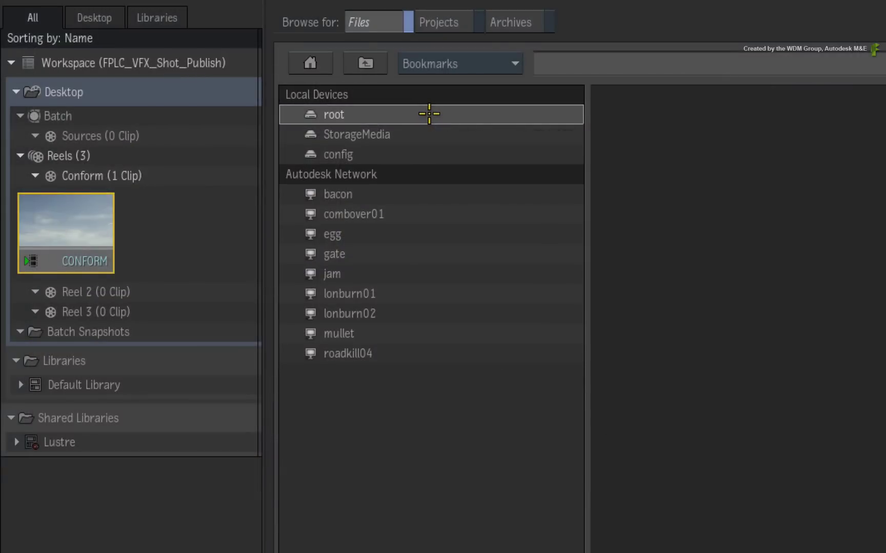
left_click(428, 114)
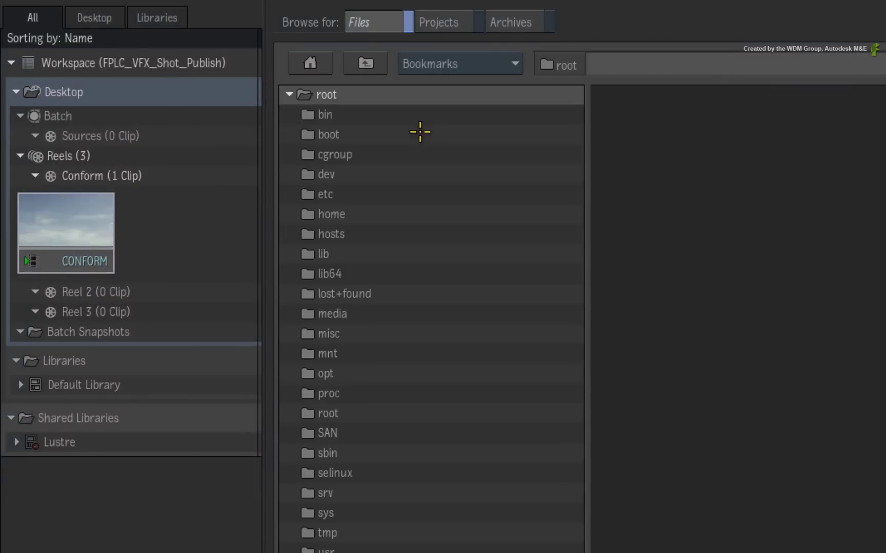
double_click(344, 433)
double_click(339, 121)
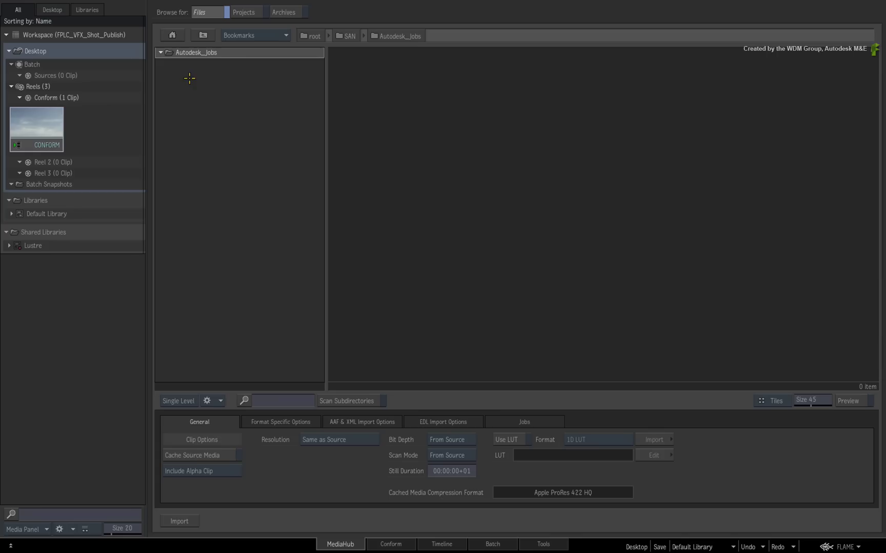
left_click(481, 34)
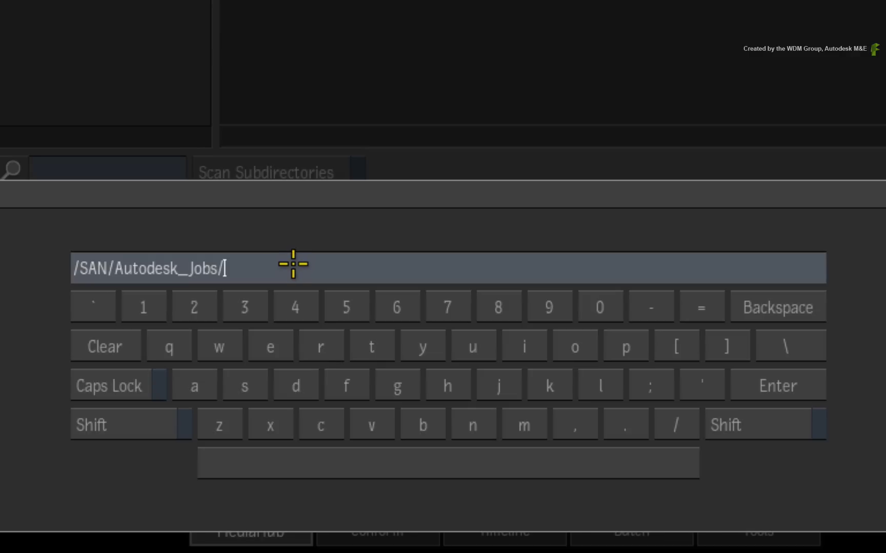
left_click_drag(286, 268, 30, 283)
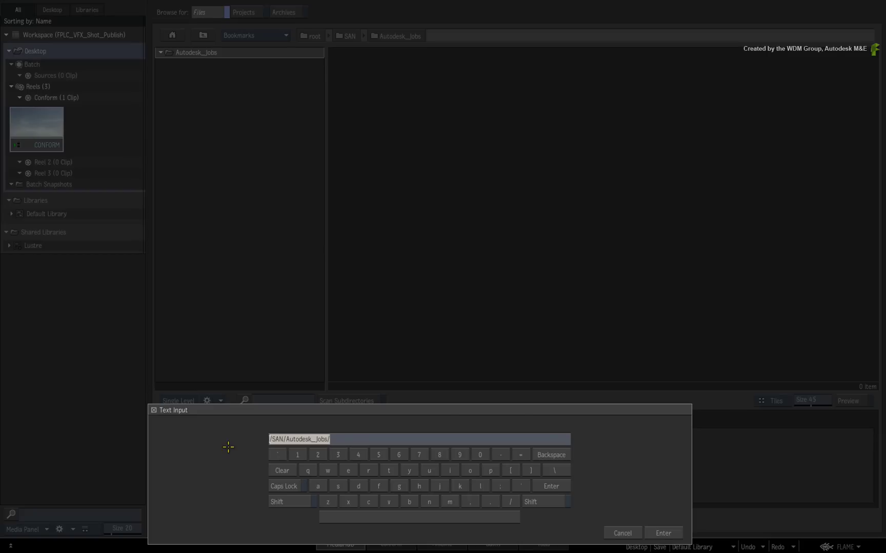
key("Return")
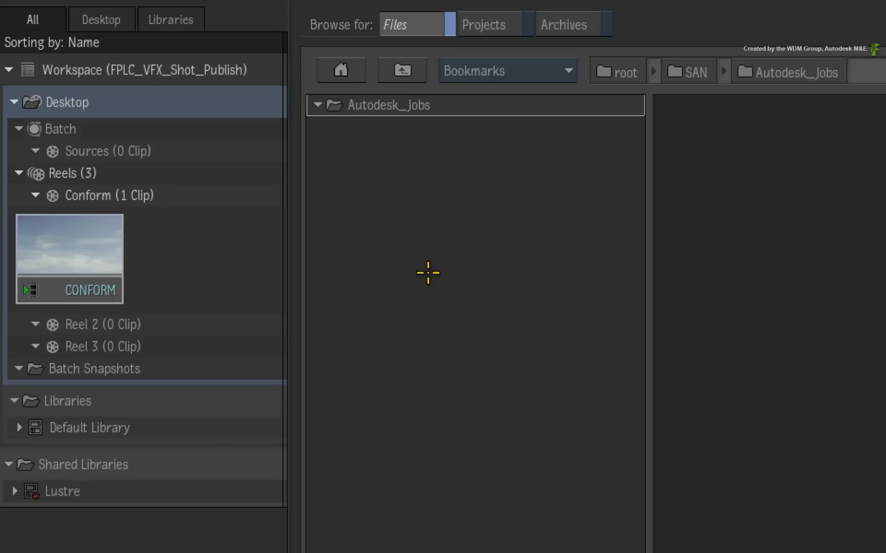
Export CONFORM to Autodesk_Jobs as a Sequence Publish with the Flame Root Directory 10-bit DPX preset.
left_click_drag(81, 242, 437, 168)
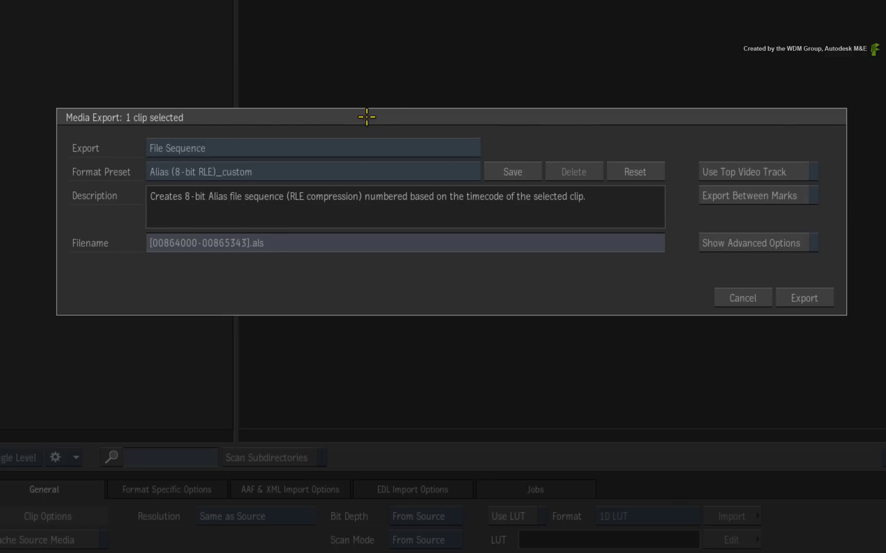
left_click(346, 148)
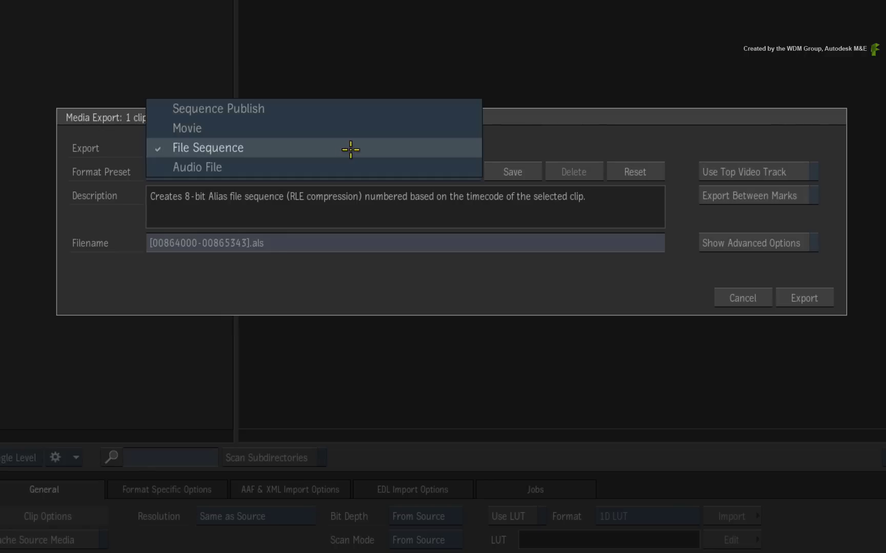
left_click(354, 109)
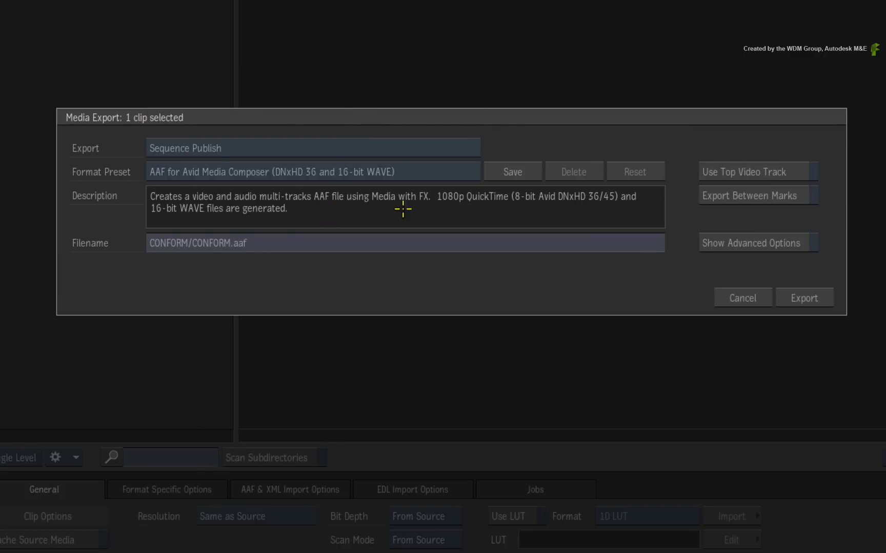
left_click(453, 172)
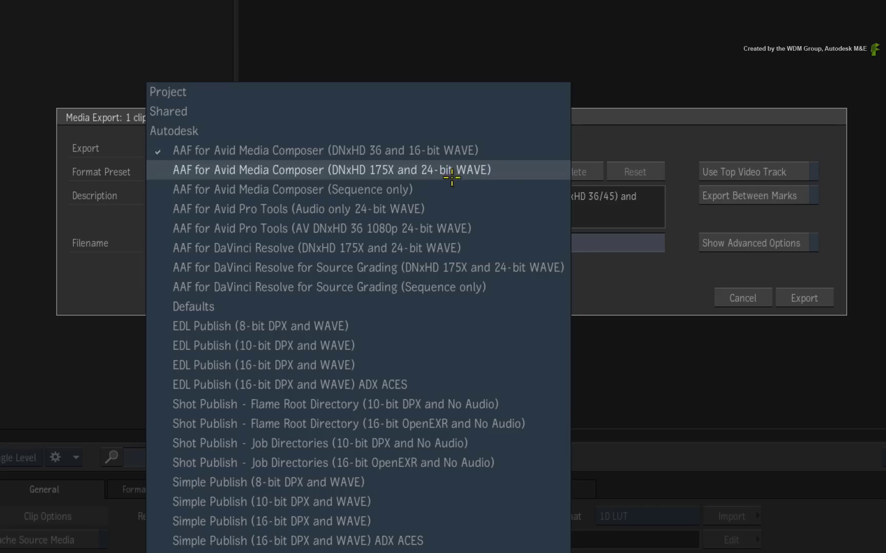
left_click(517, 404)
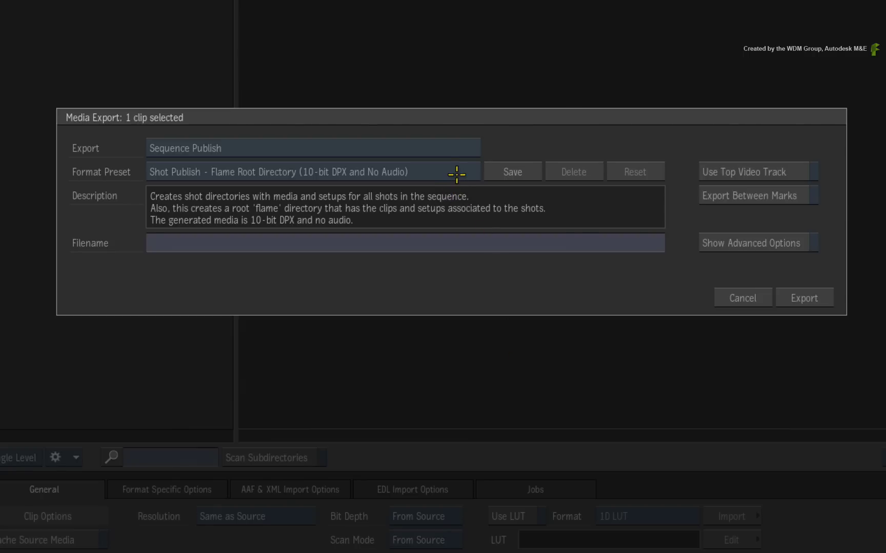
Enable Use Top Video Track, ending on the Flame Root Directory 10-bit DPX preset.
left_click(456, 174)
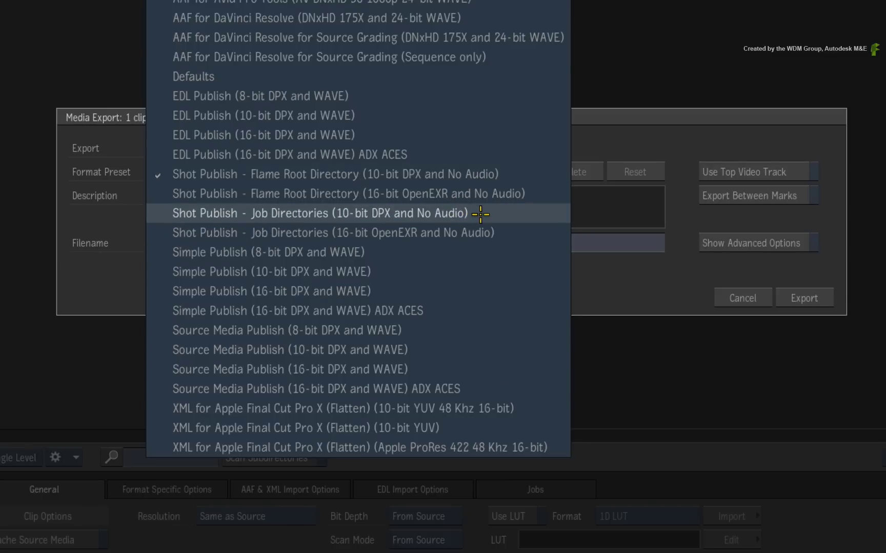
left_click(479, 214)
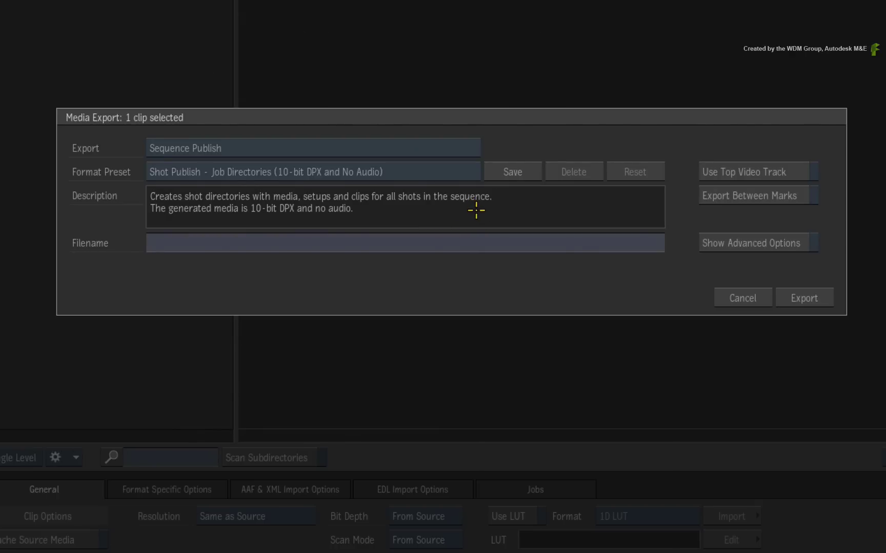
left_click(707, 179)
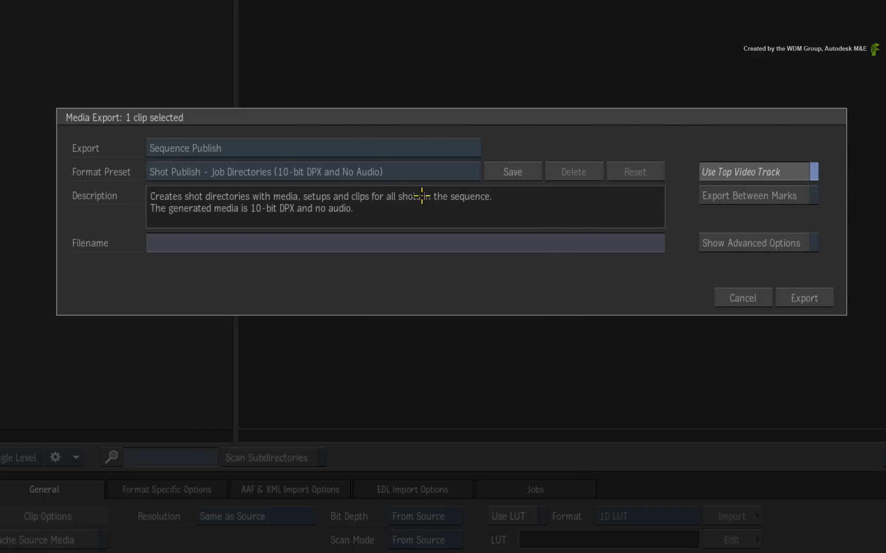
left_click(410, 171)
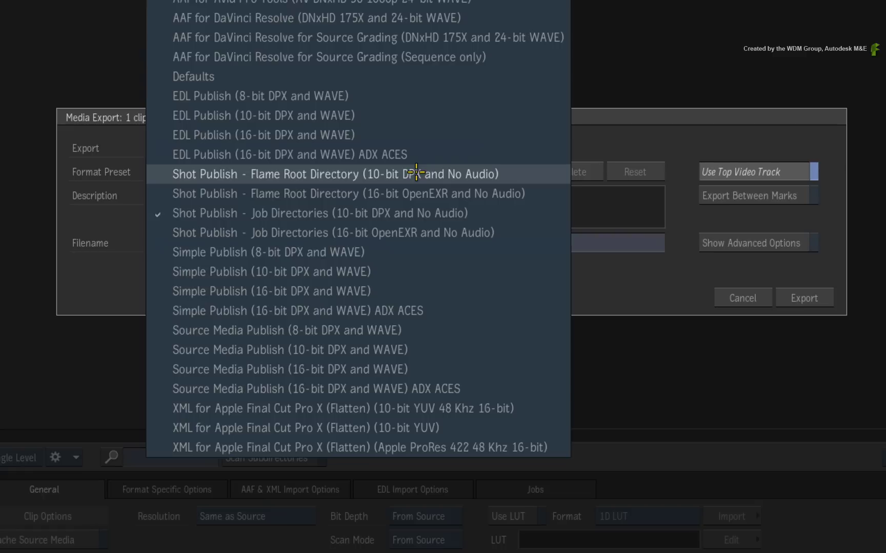
left_click(421, 191)
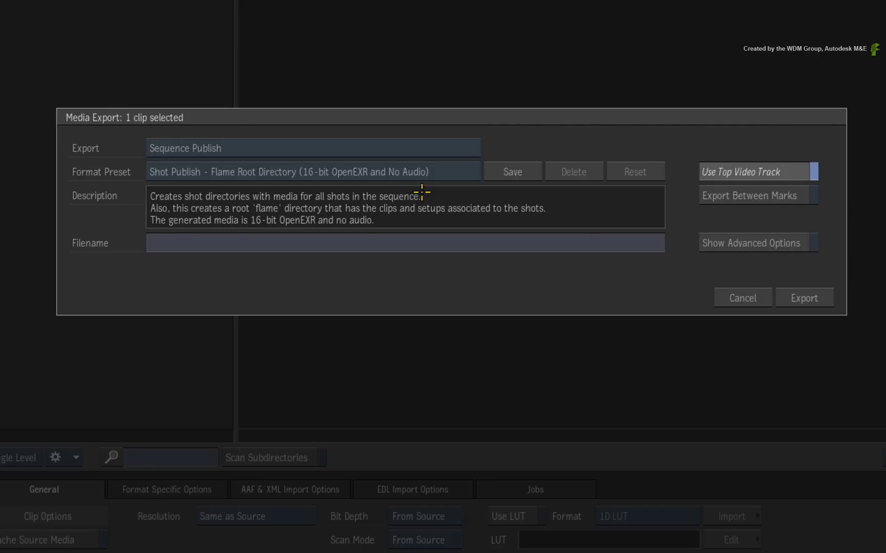
left_click(435, 173)
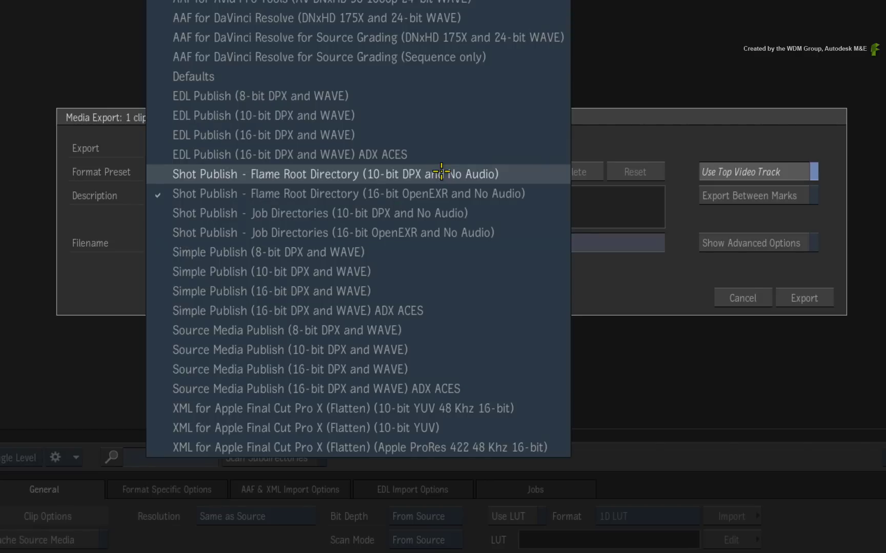
left_click(440, 173)
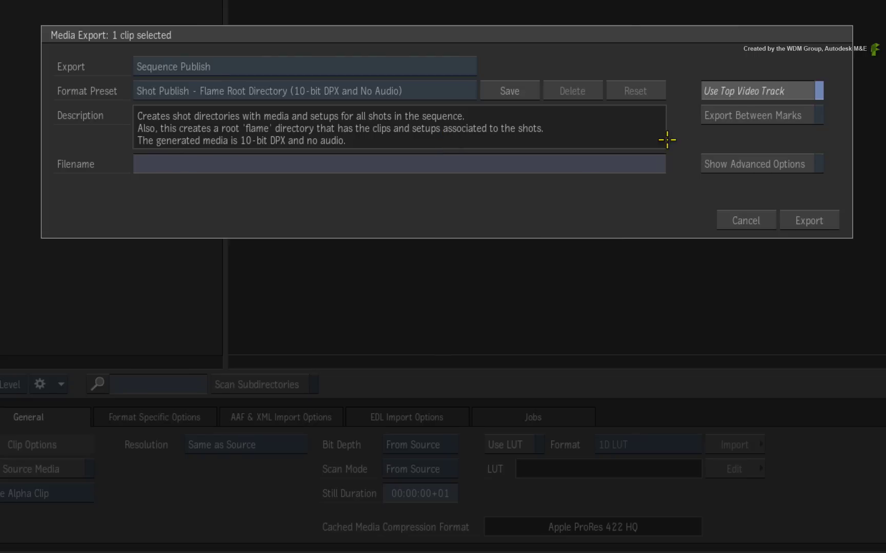
Reveal the advanced export options and show the Video Options settings.
left_click(755, 168)
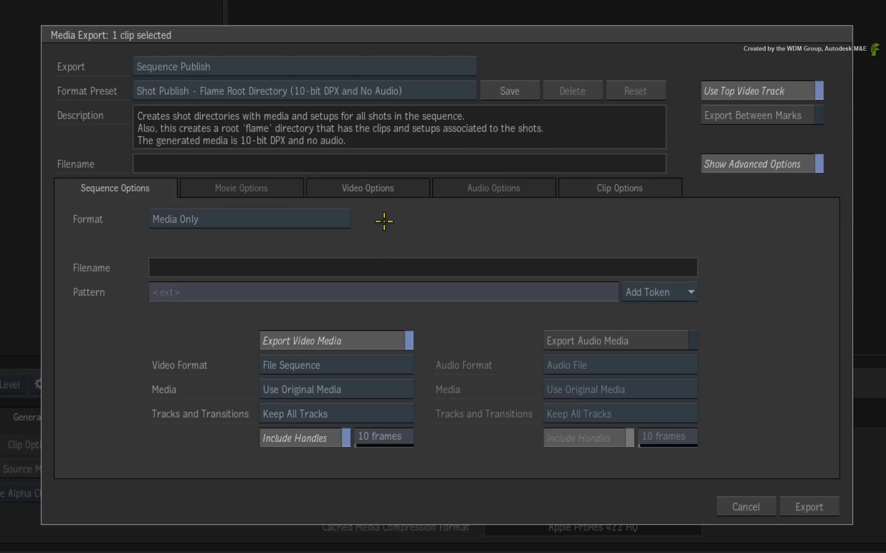
left_click(411, 186)
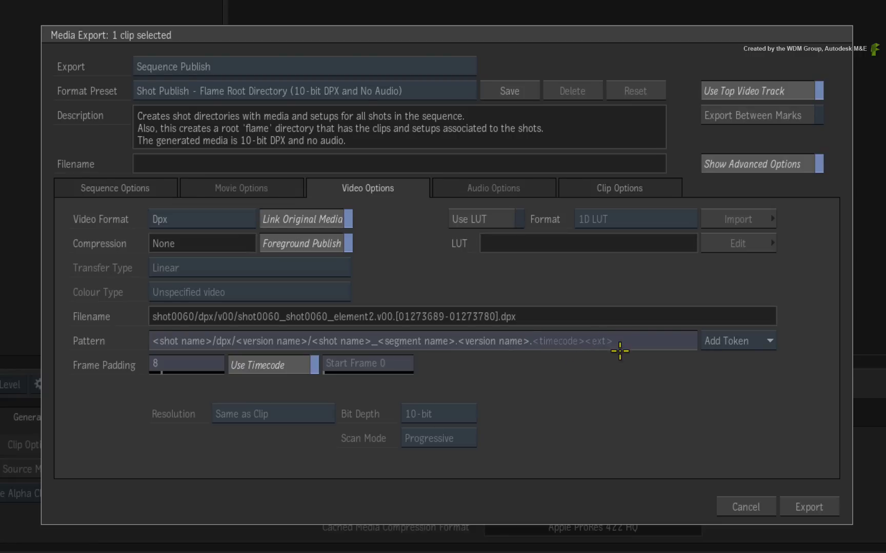
Clear the existing video filename pattern.
left_click(592, 342)
key("ctrl+a")
key("BackSpace")
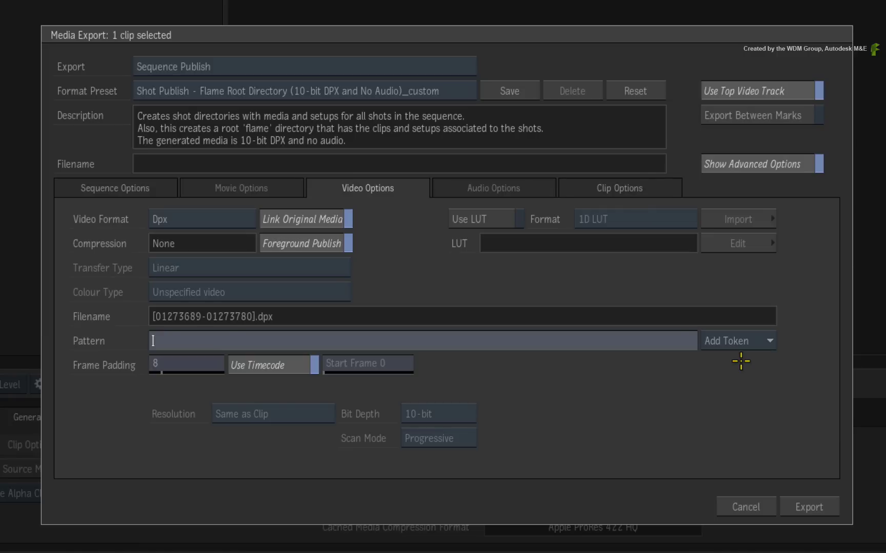
key("Return")
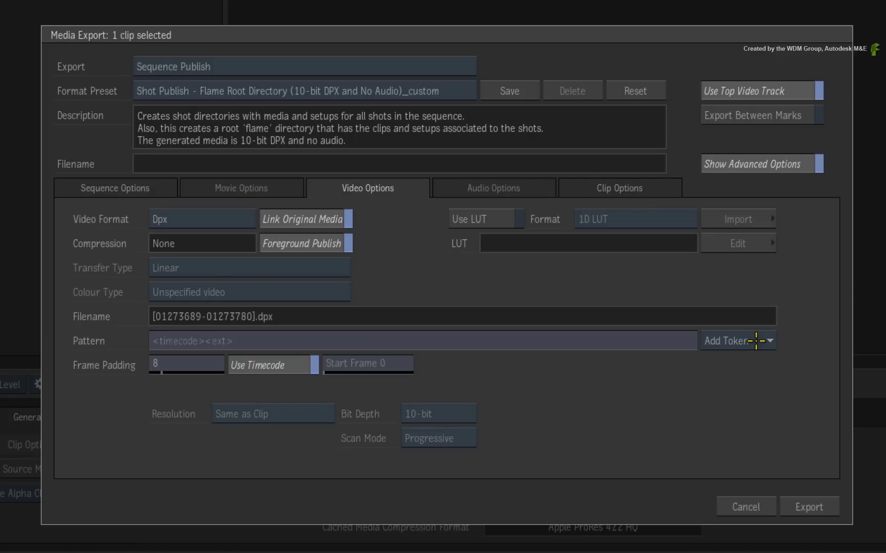
Insert the project name and shot name tokens into the video pattern.
left_click(670, 342)
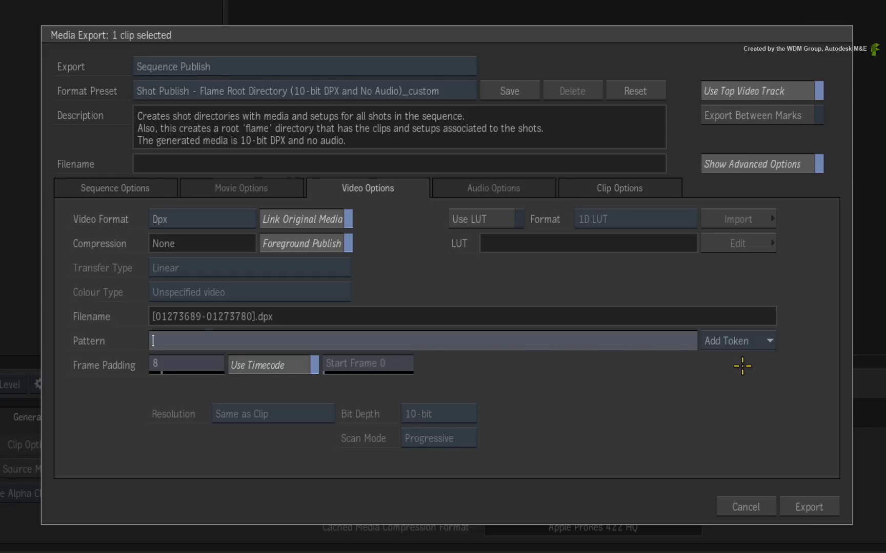
left_click(761, 340)
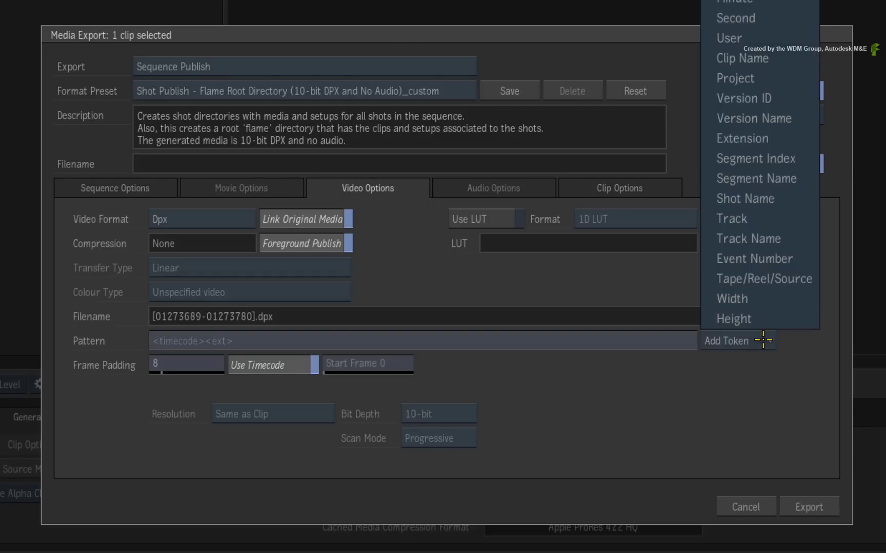
left_click(775, 78)
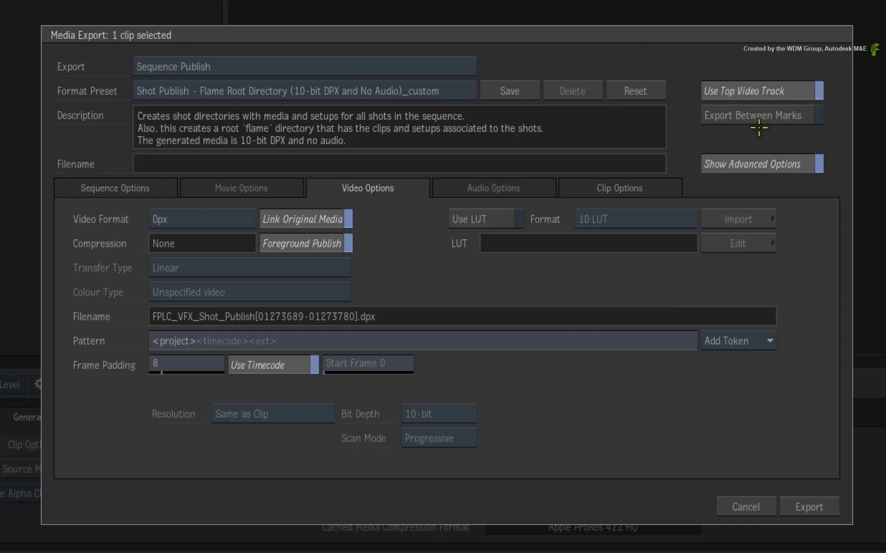
left_click(534, 337)
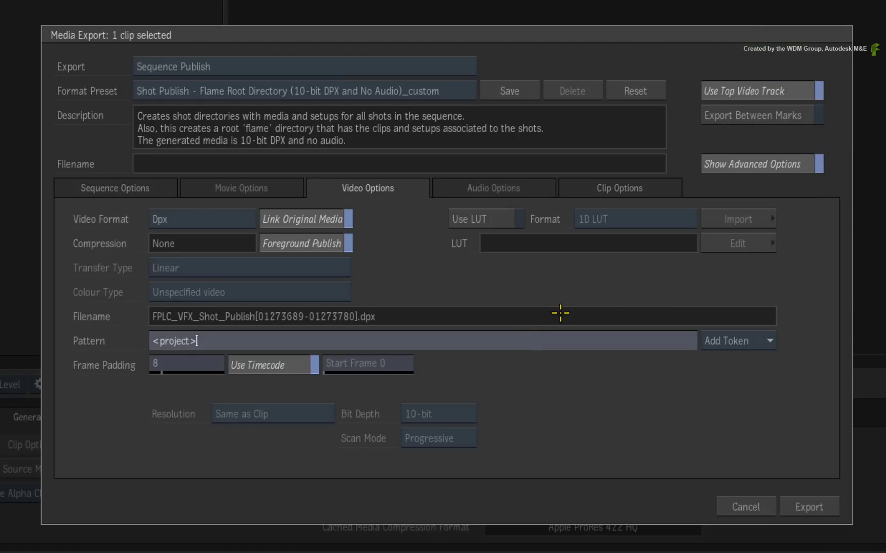
type("/")
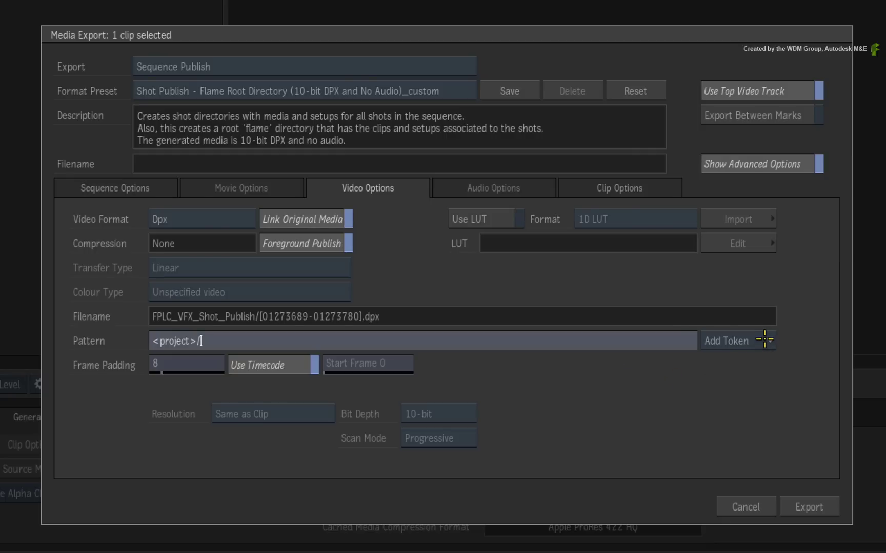
left_click(764, 340)
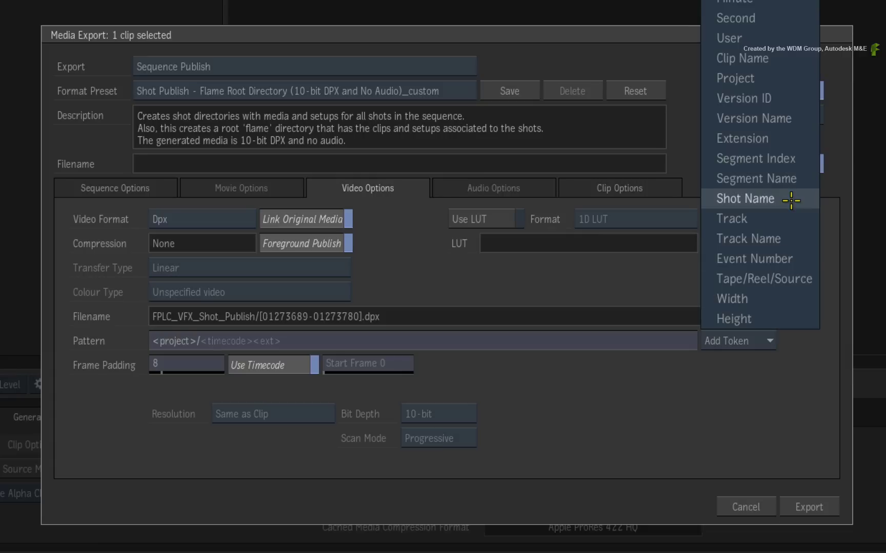
left_click(765, 199)
left_click(586, 342)
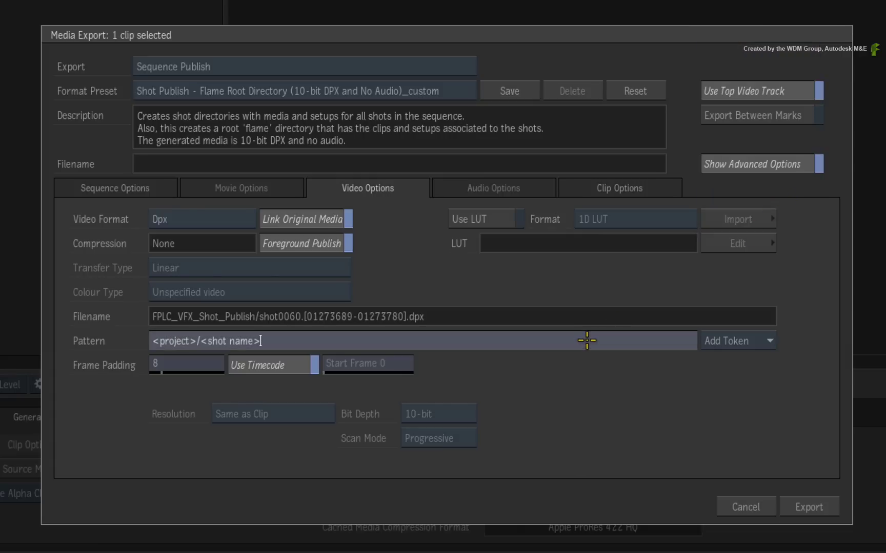
type("/")
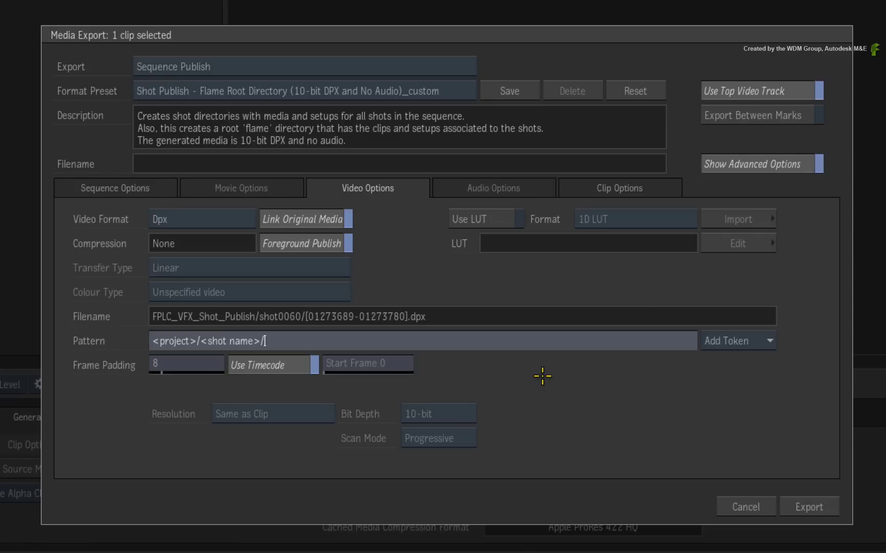
type("D")
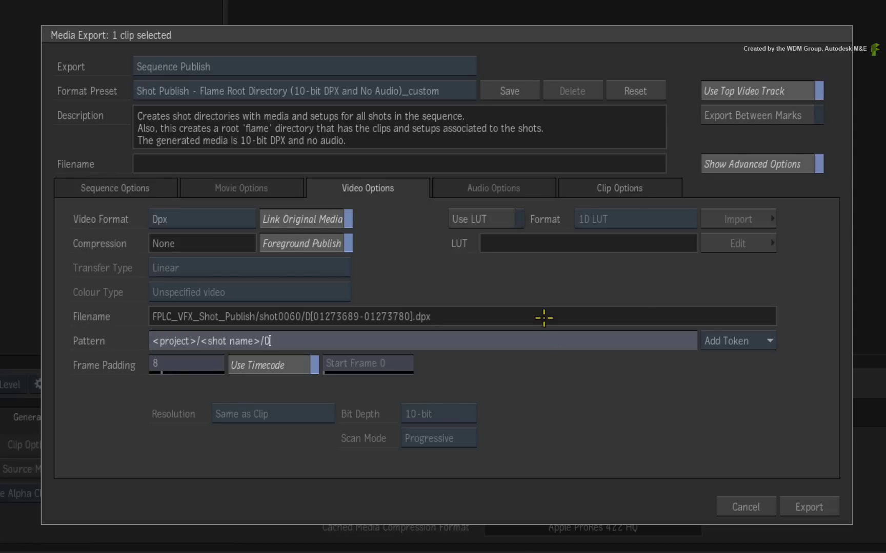
type("PX")
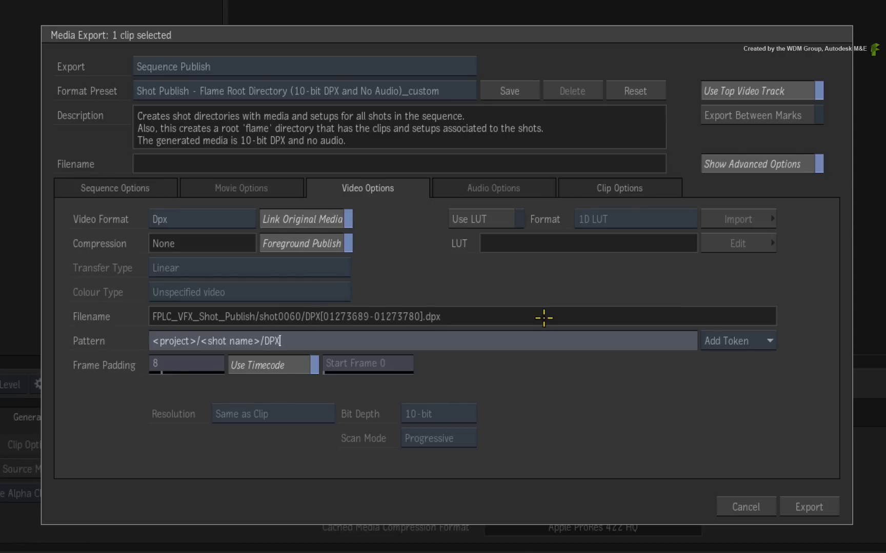
type("/")
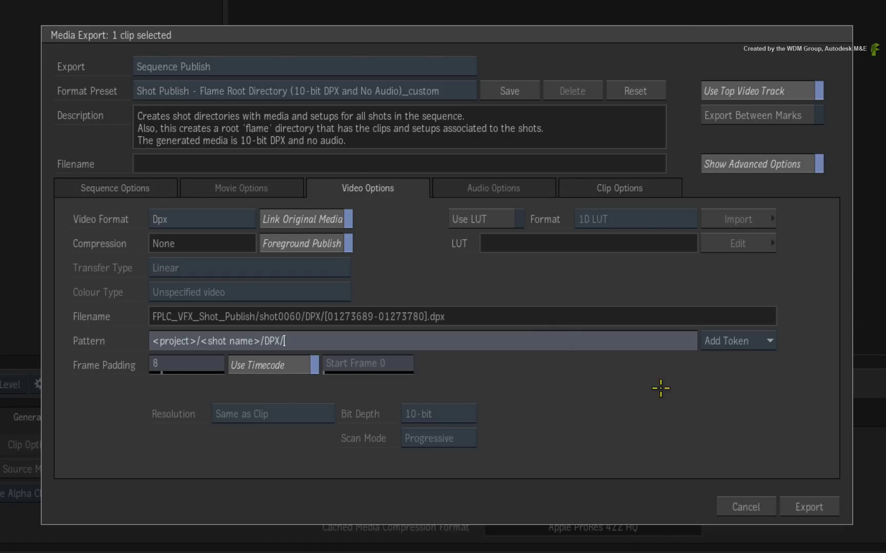
Add the version name and segment name tokens, leaving Use Timecode enabled.
left_click(761, 341)
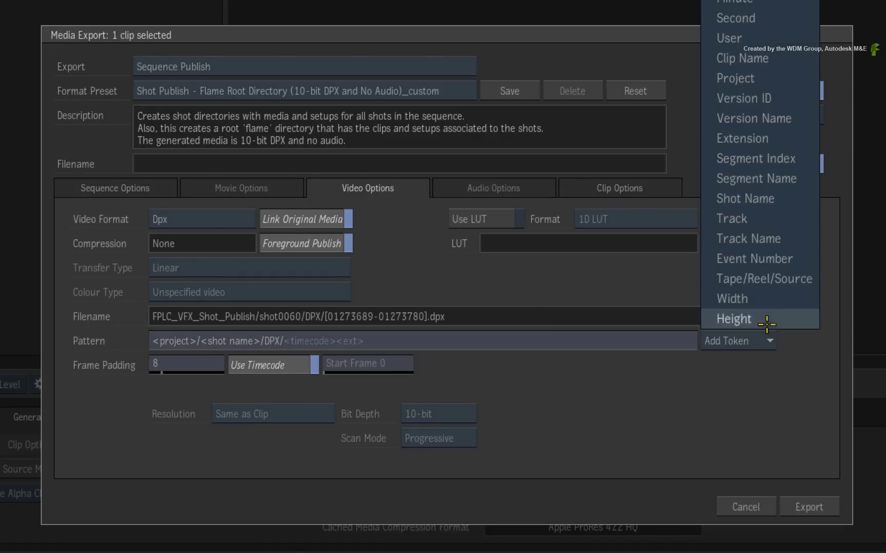
left_click(757, 119)
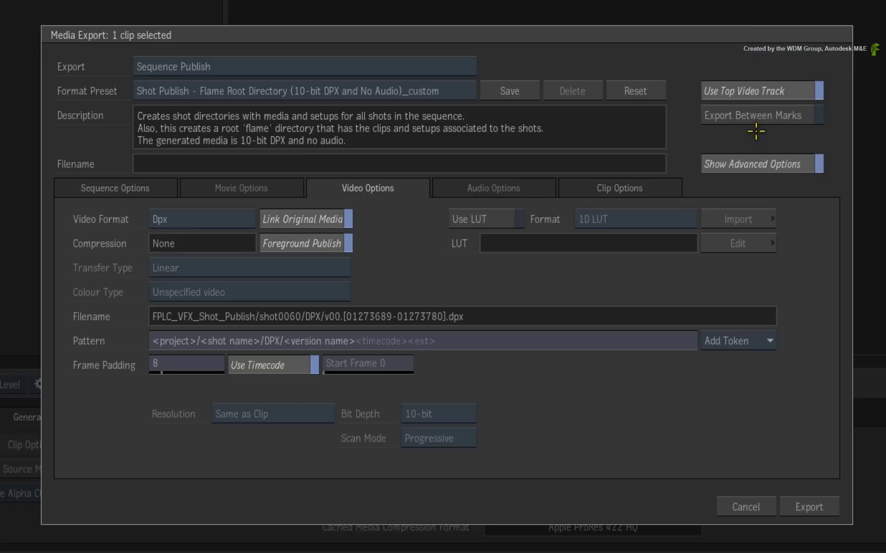
left_click(561, 338)
type("/")
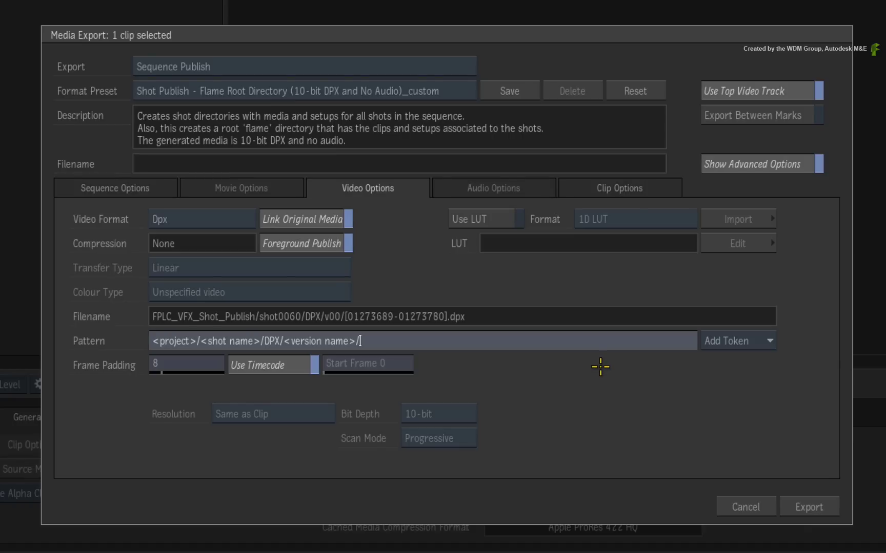
left_click(765, 340)
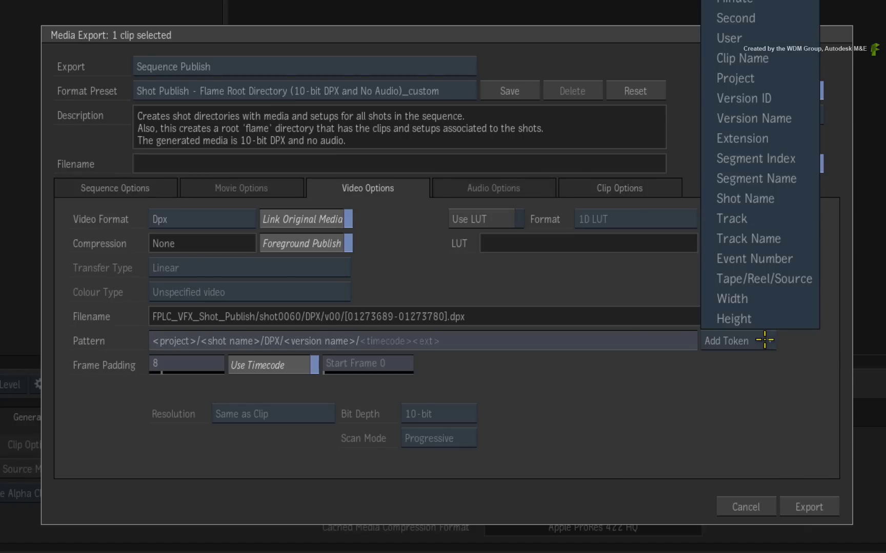
left_click(798, 179)
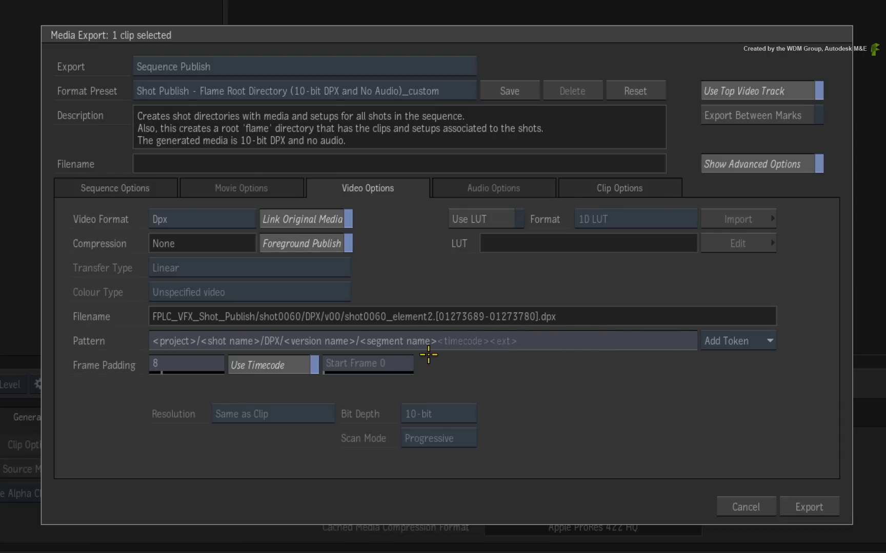
left_click(302, 361)
left_click(301, 363)
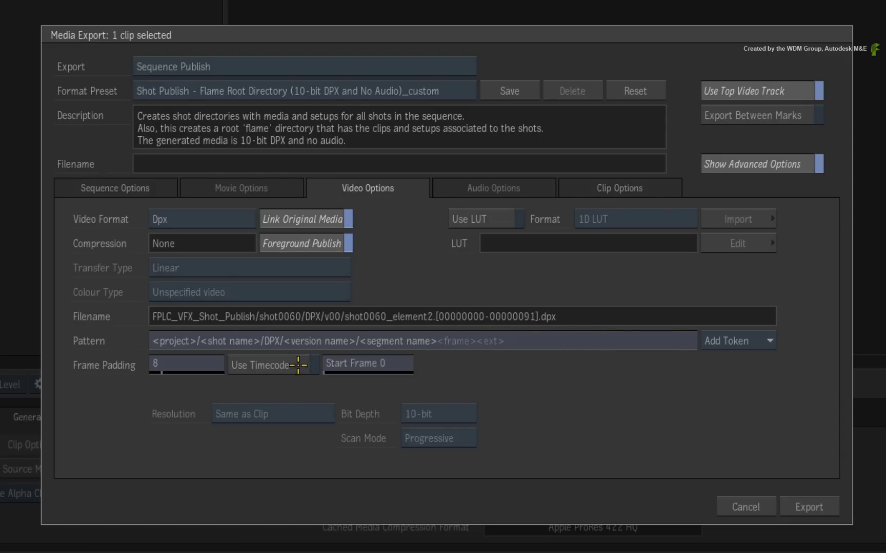
left_click(299, 369)
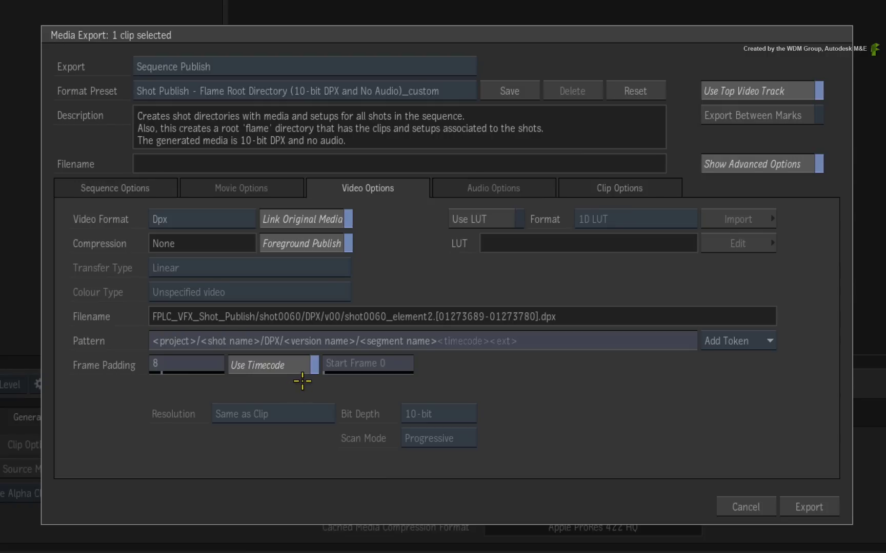
Set the segment clip pattern to <project>/<shot name>/input/<segment name>.
left_click(678, 186)
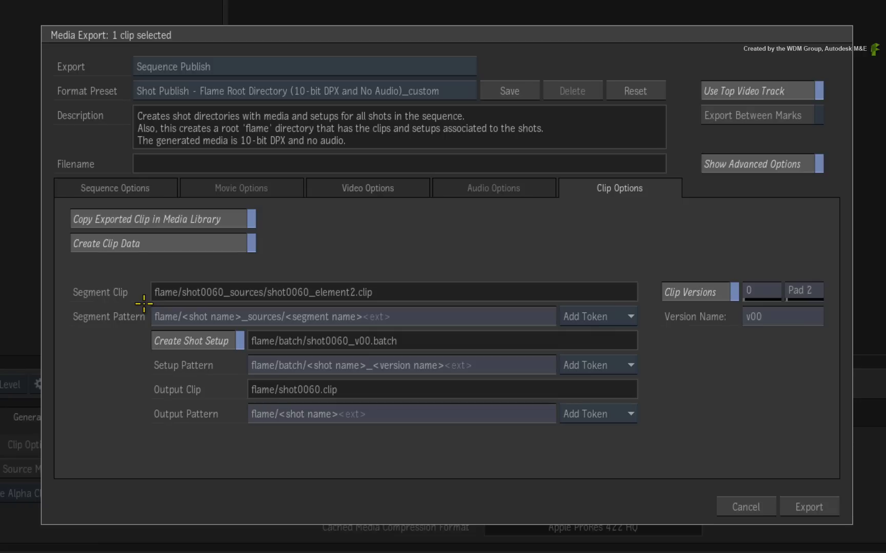
left_click(428, 317)
left_click_drag(429, 317, 153, 318)
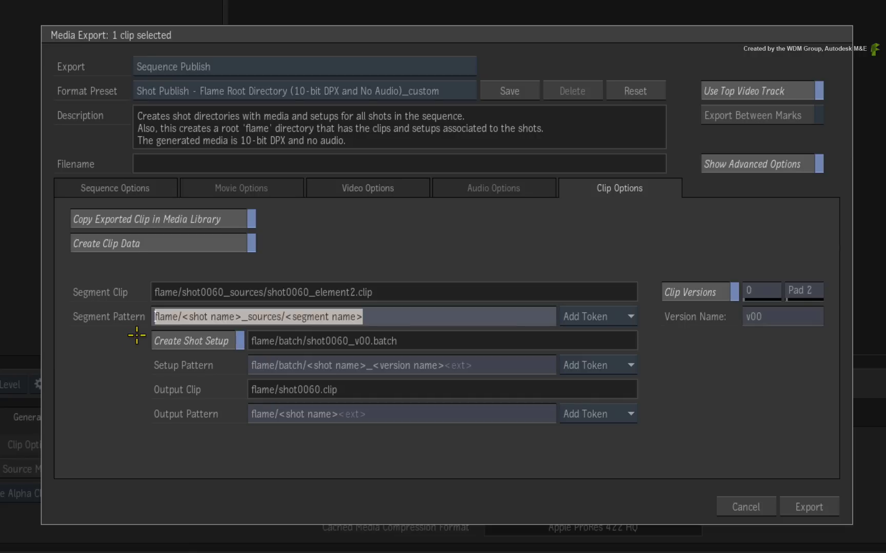
key("BackSpace")
type("<project>/<shot name>/DPX/")
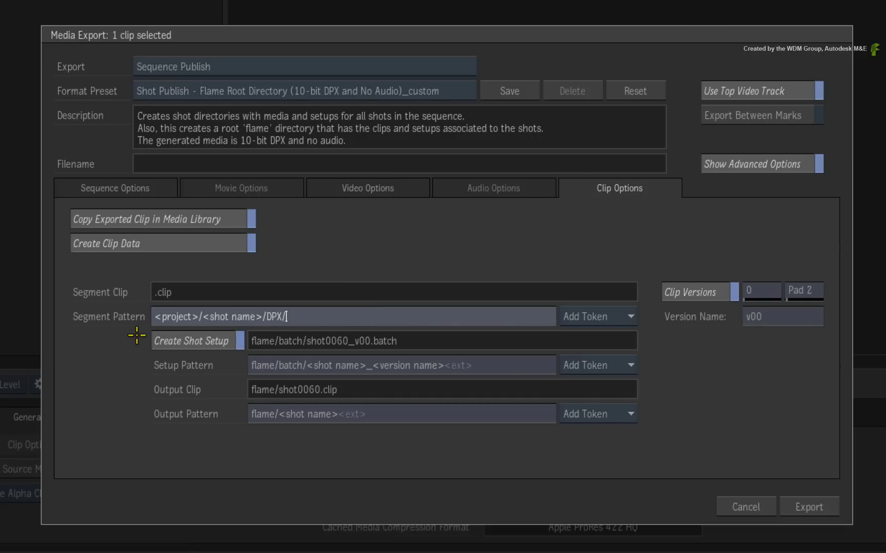
type("<version name>/")
key("BackSpace")
key("BackSpace")
key("BackSpace")
key("BackSpace")
key("BackSpace")
key("BackSpace")
key("BackSpace")
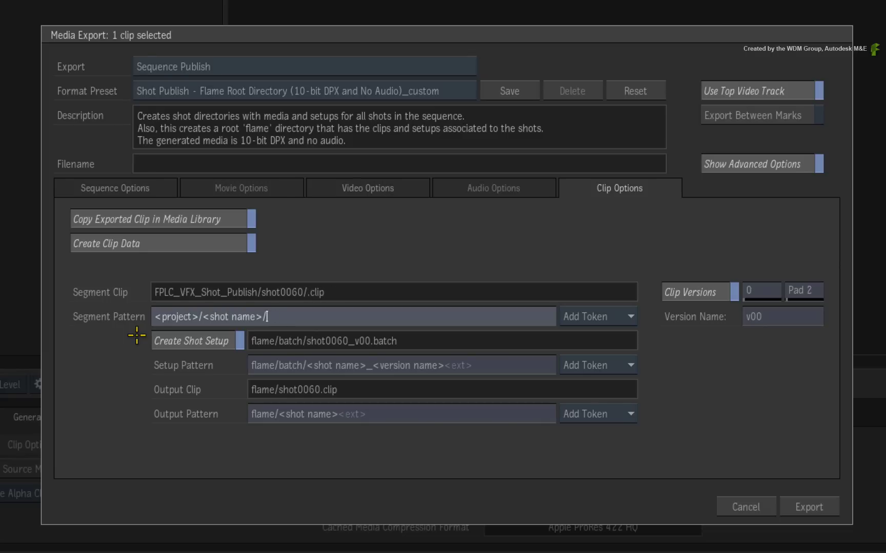
type("input")
type("/")
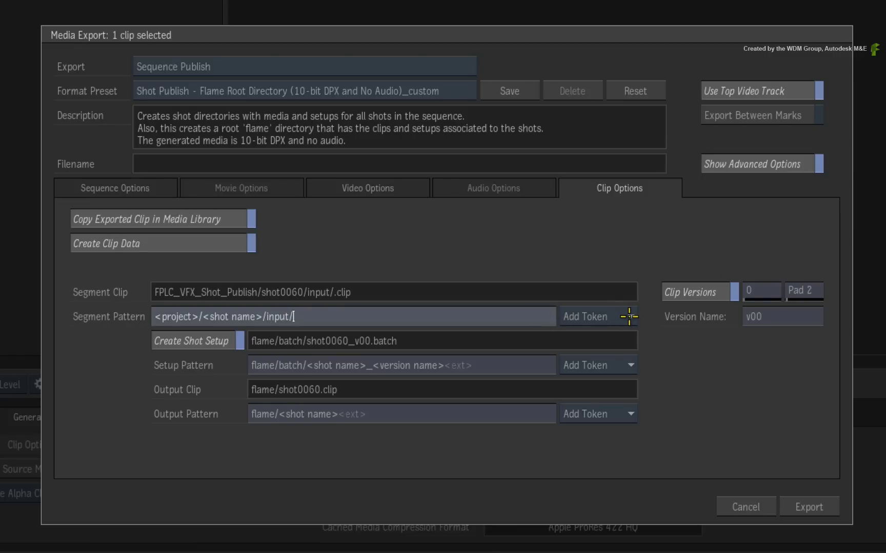
left_click(630, 316)
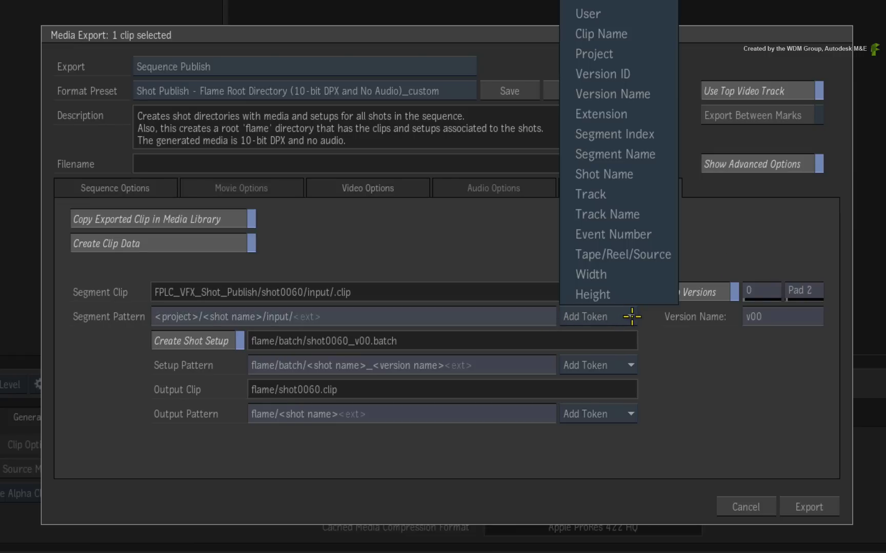
left_click(655, 154)
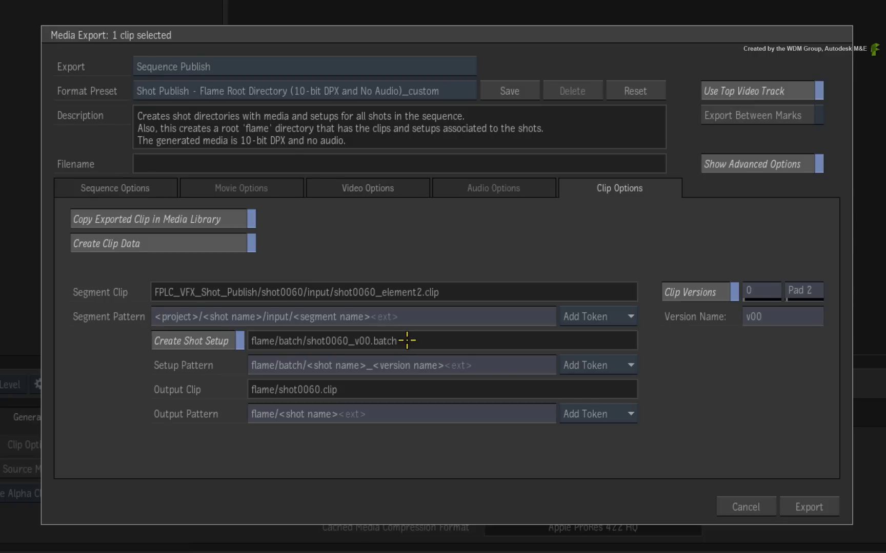
Set the setup pattern to <project>/<shot name>/batch/<shot name>_<version name>.
left_click(497, 361)
key("ctrl+a")
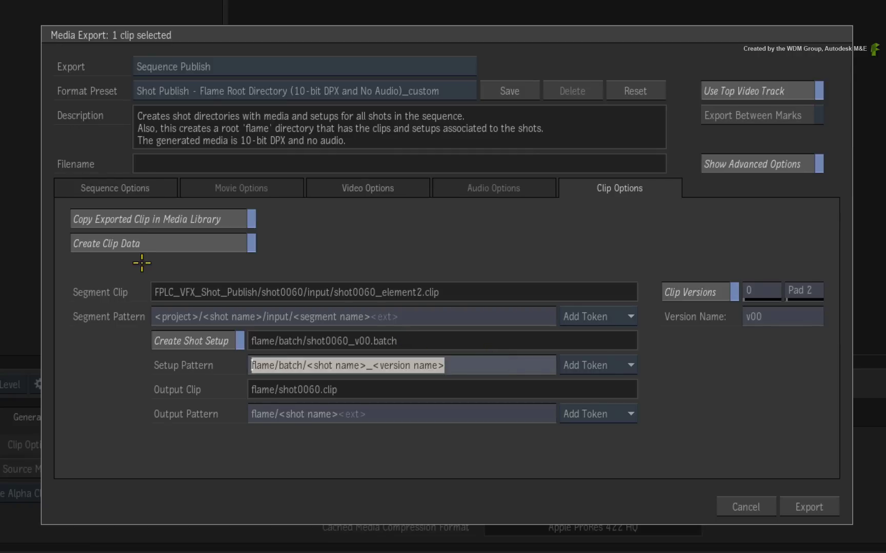
key("BackSpace")
type("Blue_Screen")
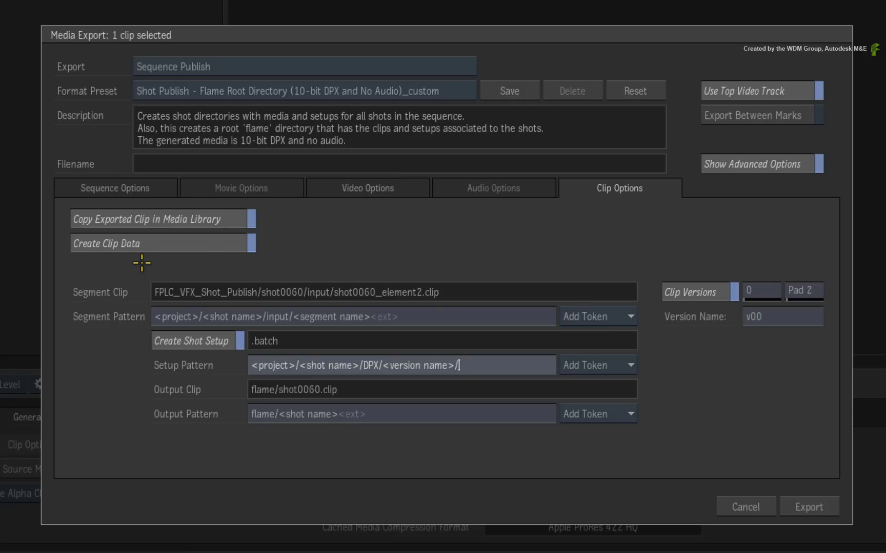
key("BackSpace")
key("BackSpace")
key("BackSpace")
key("BackSpace")
key("BackSpace")
key("BackSpace")
key("BackSpace")
key("BackSpace")
key("BackSpace")
key("BackSpace")
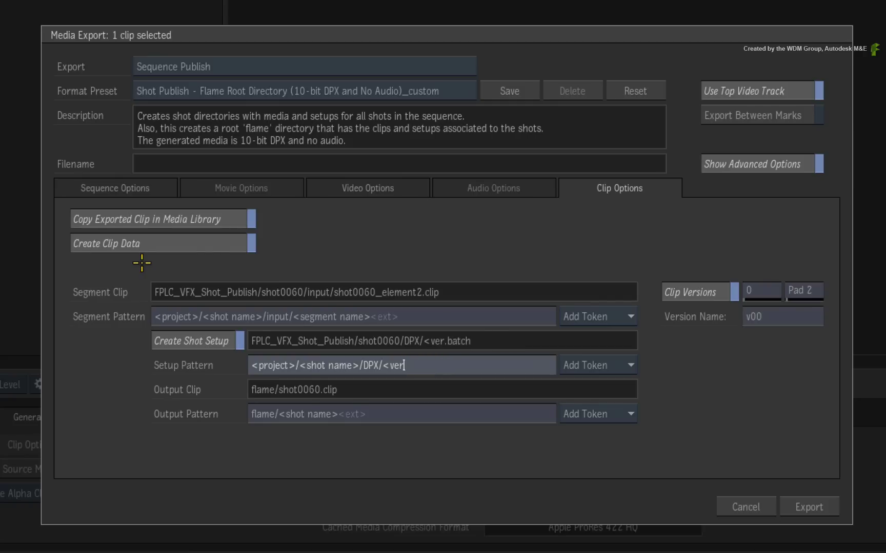
key("BackSpace")
key("BackSpace")
key("BackSpace")
key("BackSpace")
key("BackSpace")
key("BackSpace")
key("BackSpace")
key("BackSpace")
type("ba")
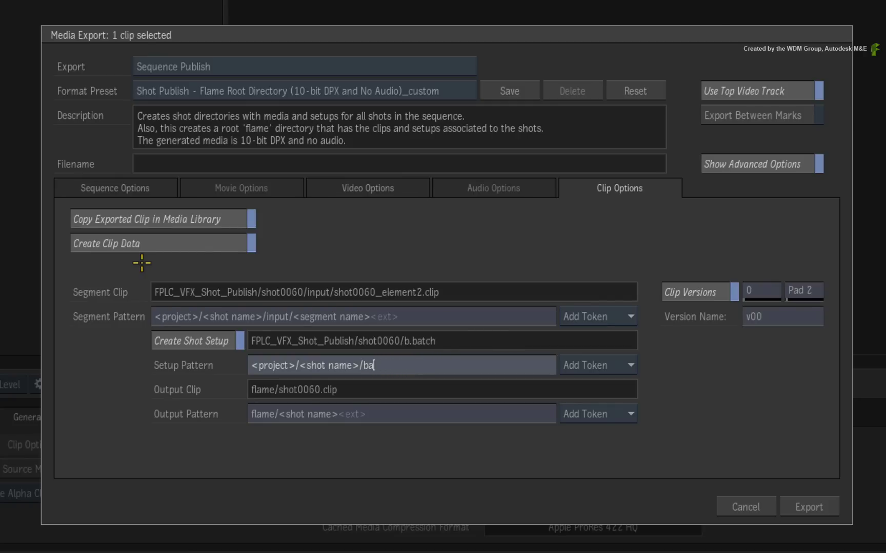
type("tch/")
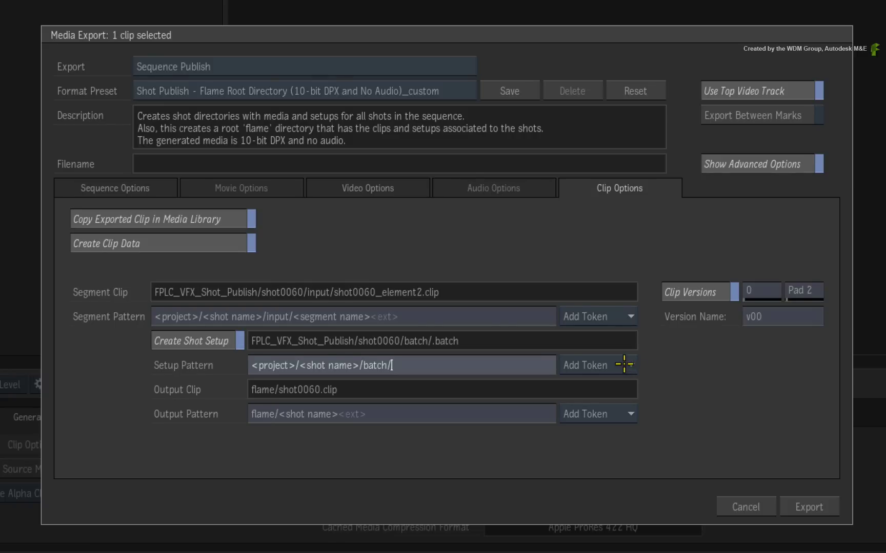
left_click(625, 364)
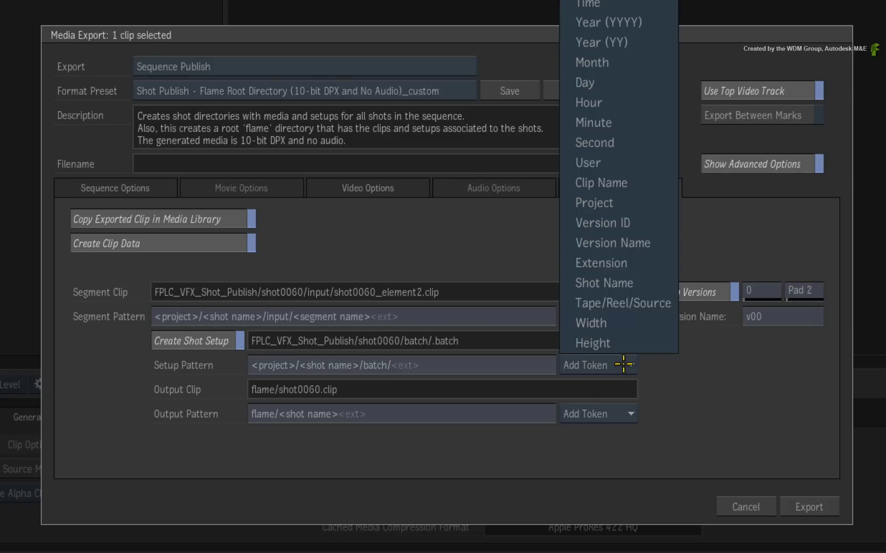
left_click(622, 284)
left_click(501, 359)
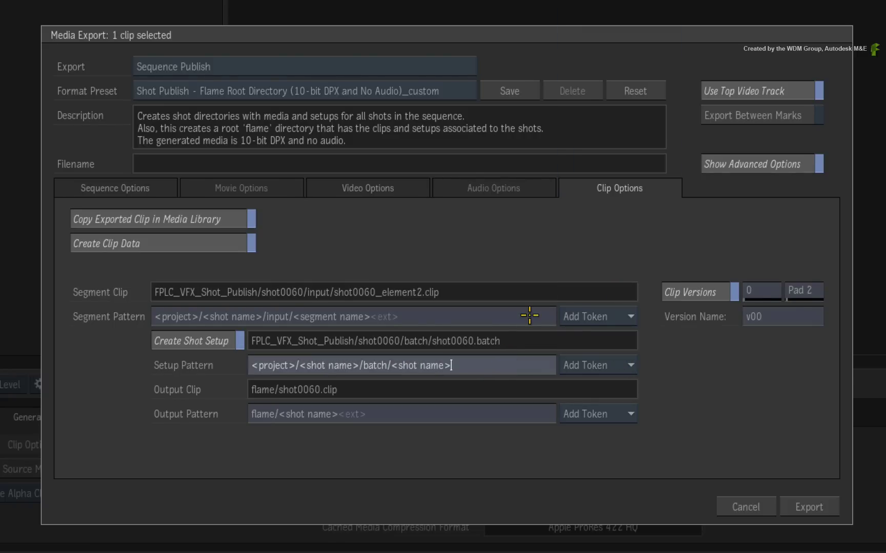
type("_")
left_click(631, 364)
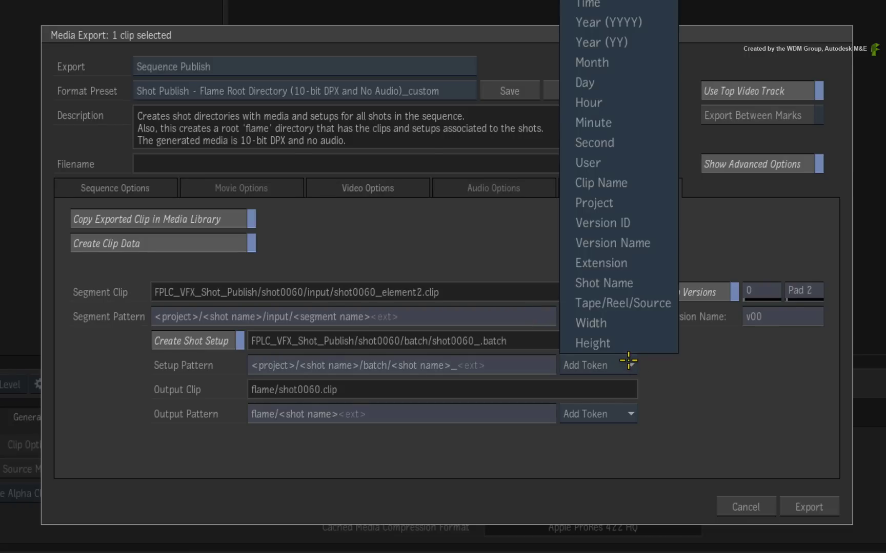
left_click(657, 244)
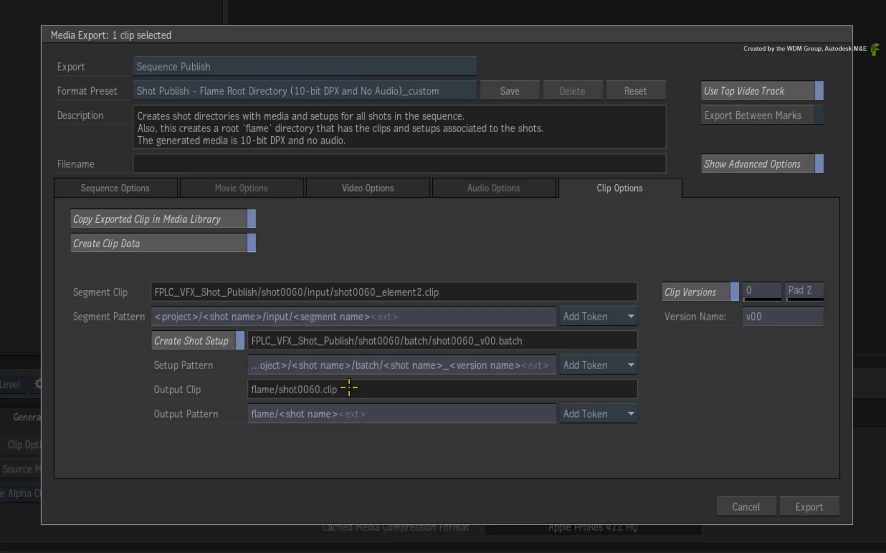
Set the output clip pattern to <project>/<shot name>/output/<shot name>.
left_click(396, 413)
left_click_drag(372, 408, 238, 407)
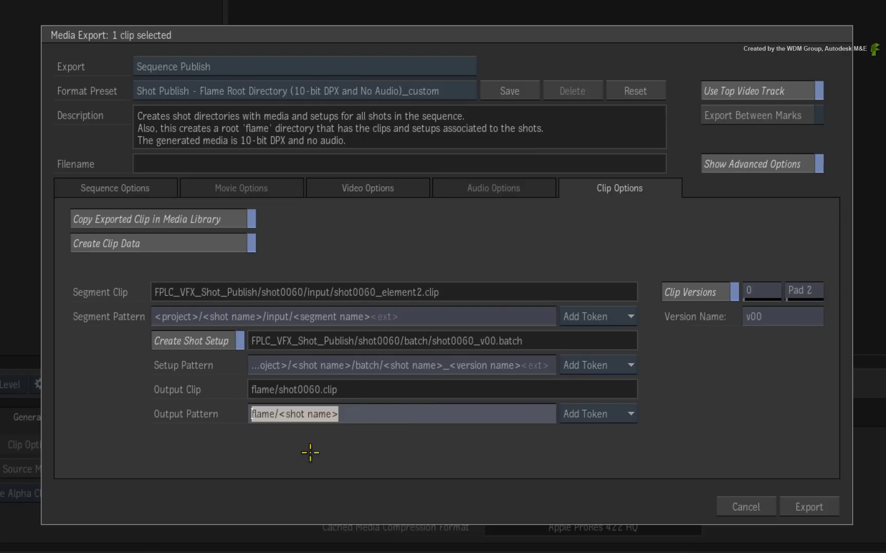
key("BackSpace")
type("<project>/<shot name>/batch/")
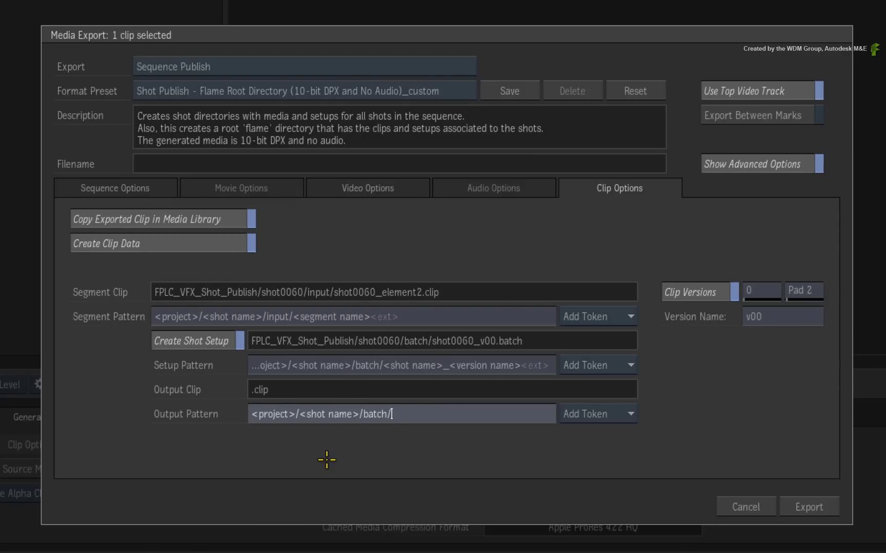
key("BackSpace")
key("BackSpace")
key("BackSpace")
key("BackSpace")
key("BackSpace")
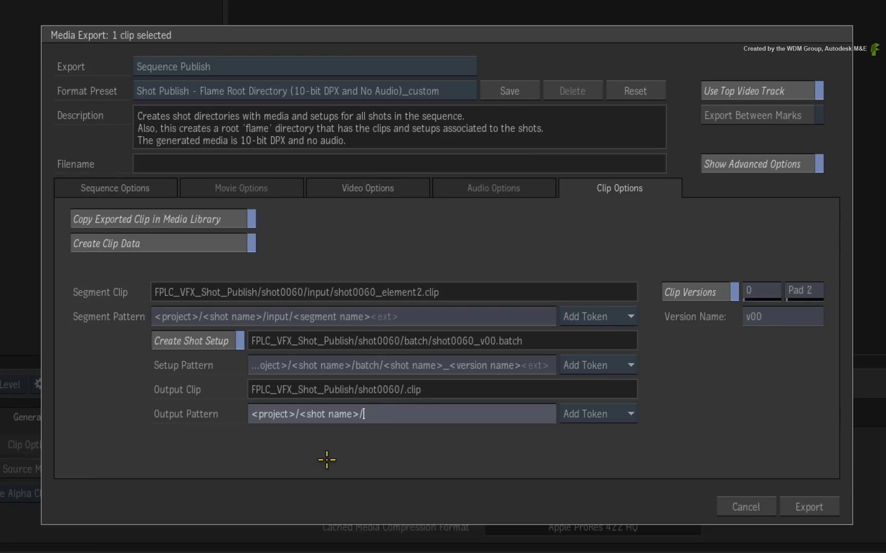
type("output/")
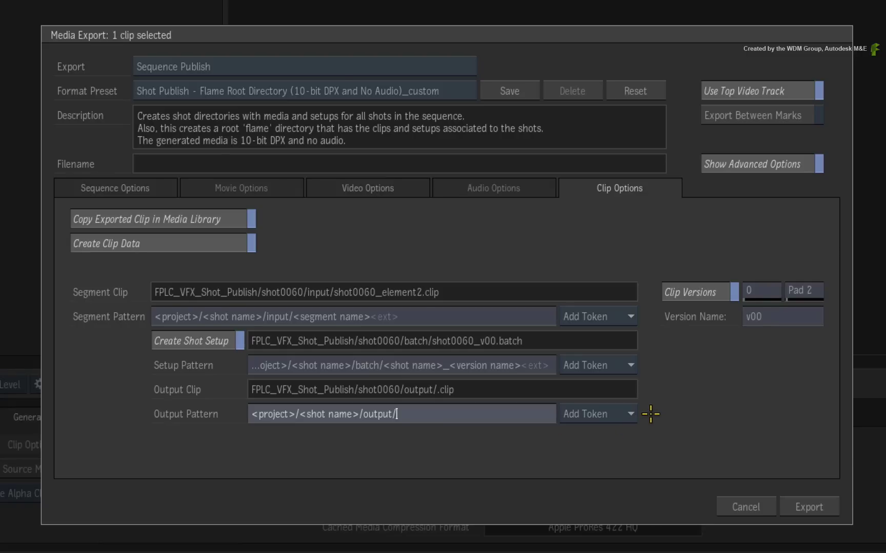
left_click(629, 414)
left_click(616, 331)
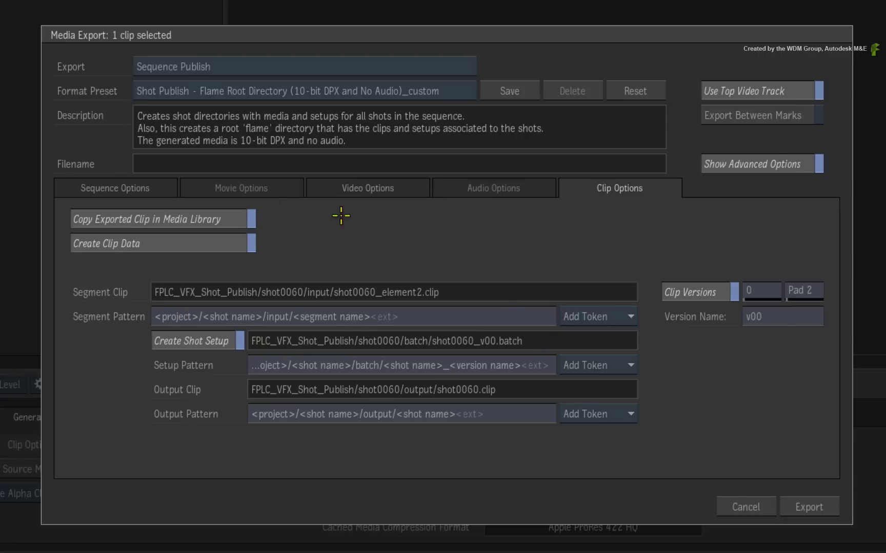
Turn on Copy Exported Clip in Media Library and run the Sequence Publish export.
left_click(235, 219)
left_click(818, 508)
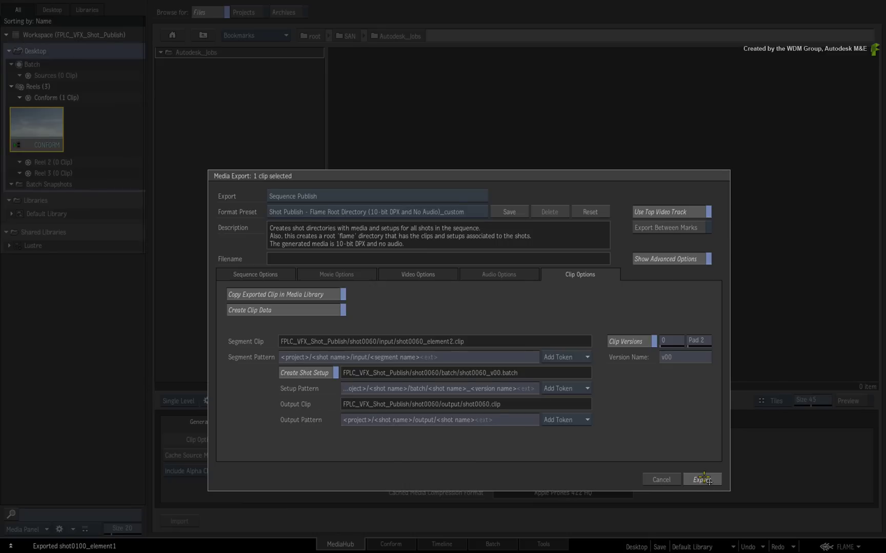
Dismiss the export window and open FPLC_VFX_Shot_Publish, then the shot0030 folder.
left_click(703, 479)
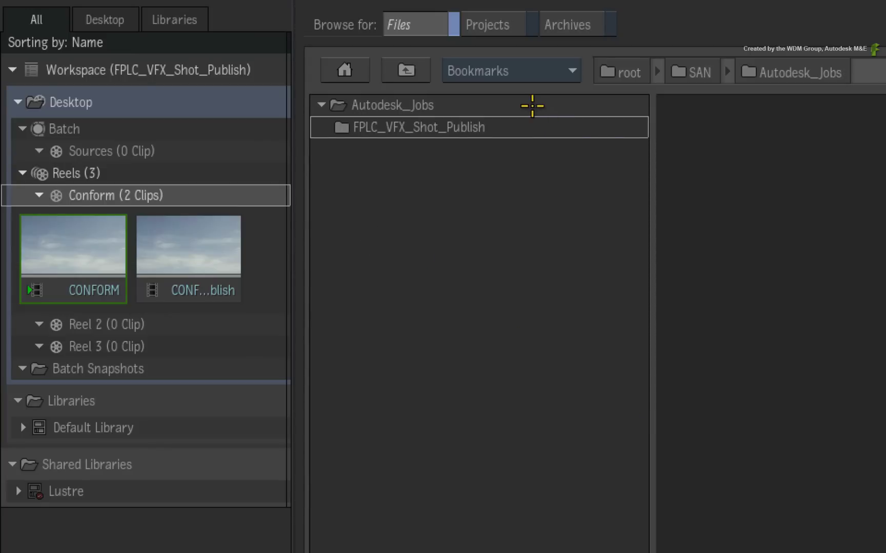
left_click(533, 106)
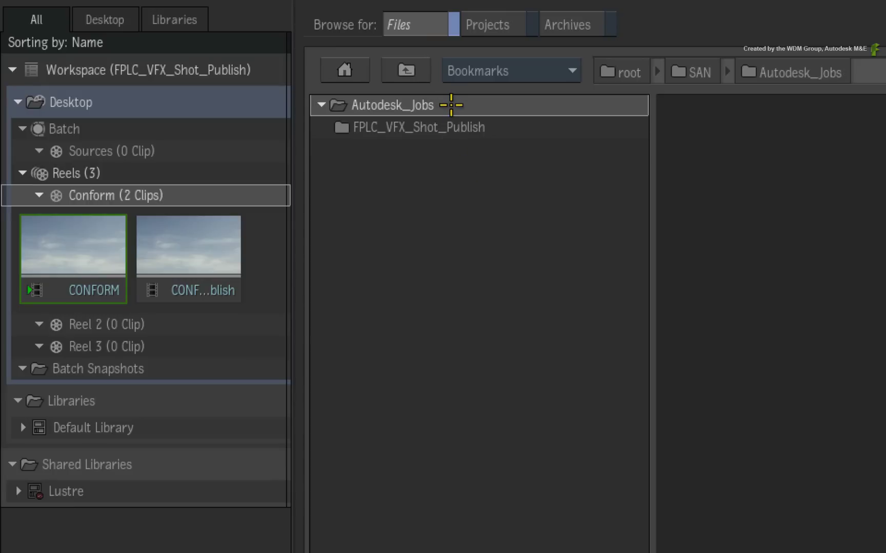
left_click(522, 124)
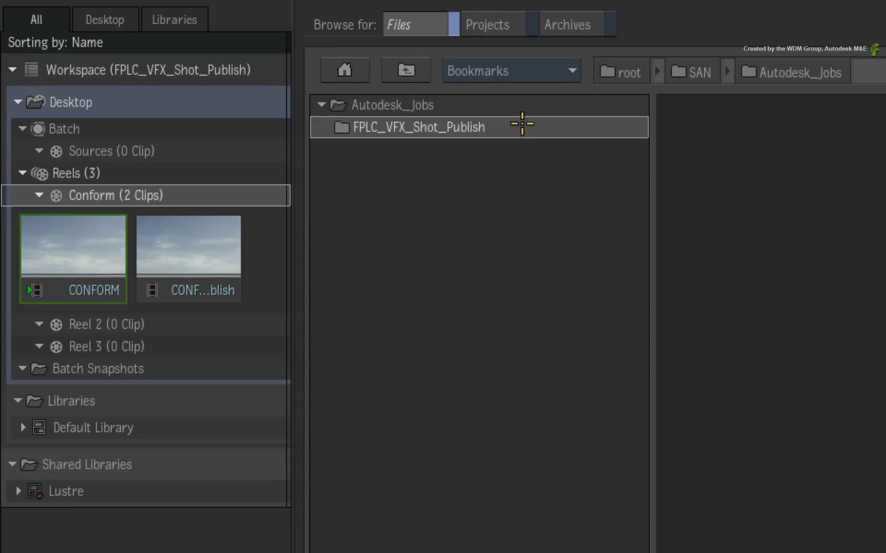
double_click(511, 126)
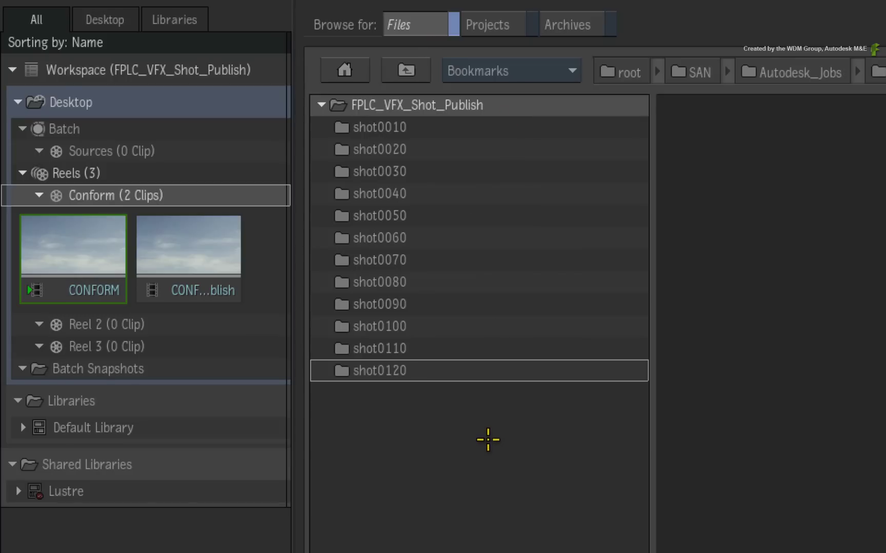
left_click(400, 170)
double_click(400, 173)
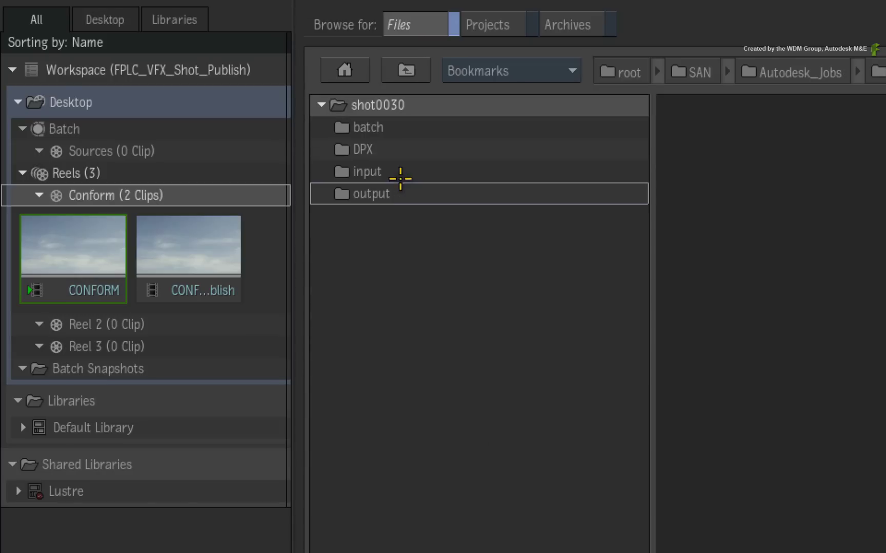
Inspect the batch, DPX, input and output subfolders, then go back up to Autodesk_Jobs.
left_click(431, 128)
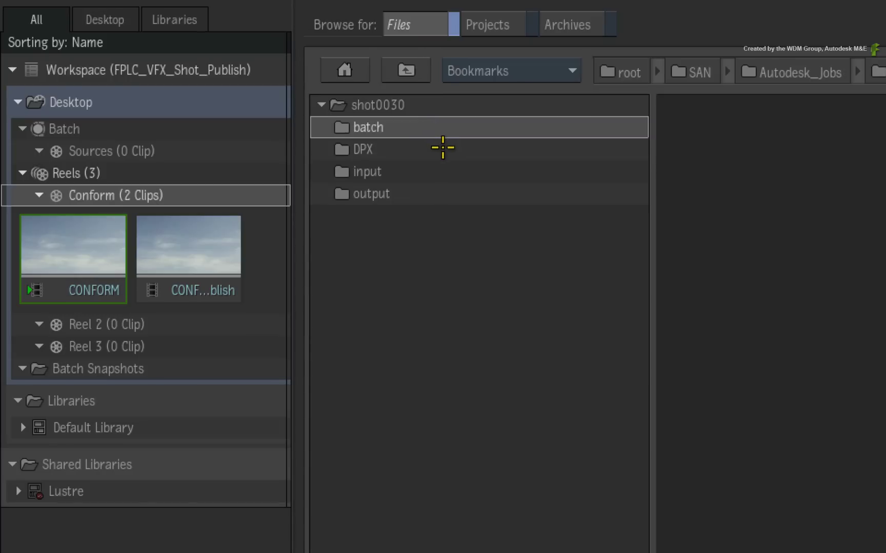
left_click(443, 151)
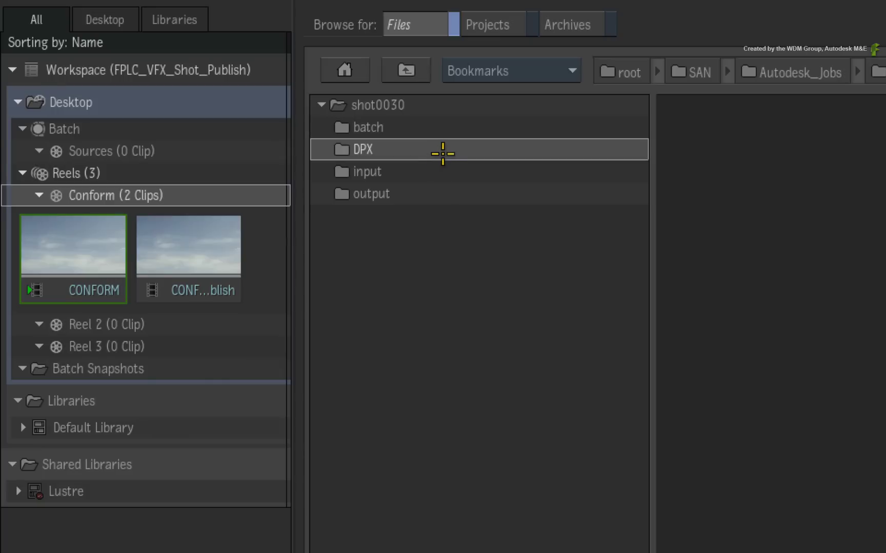
left_click(434, 175)
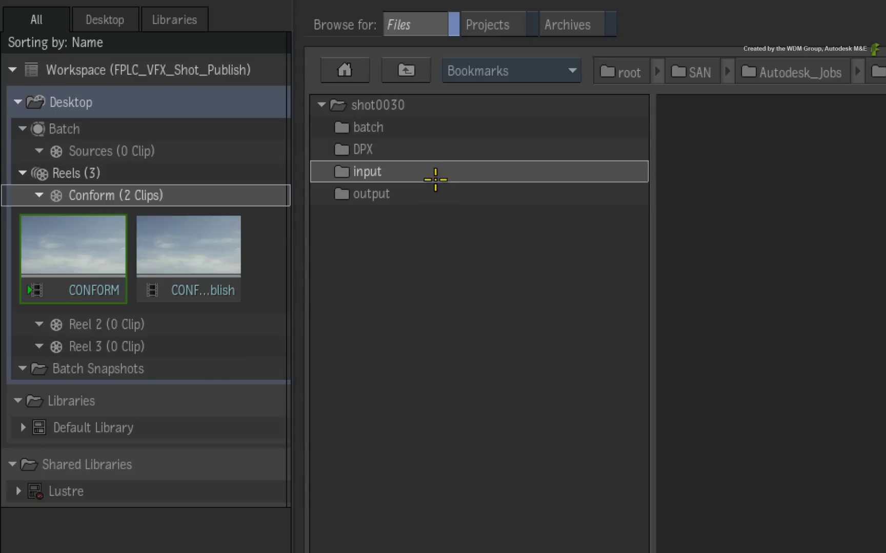
left_click(429, 196)
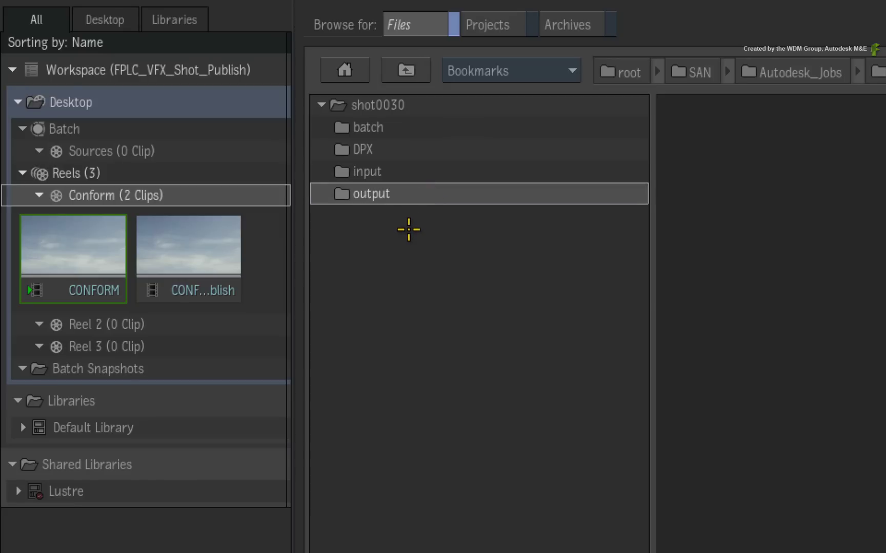
left_click(408, 71)
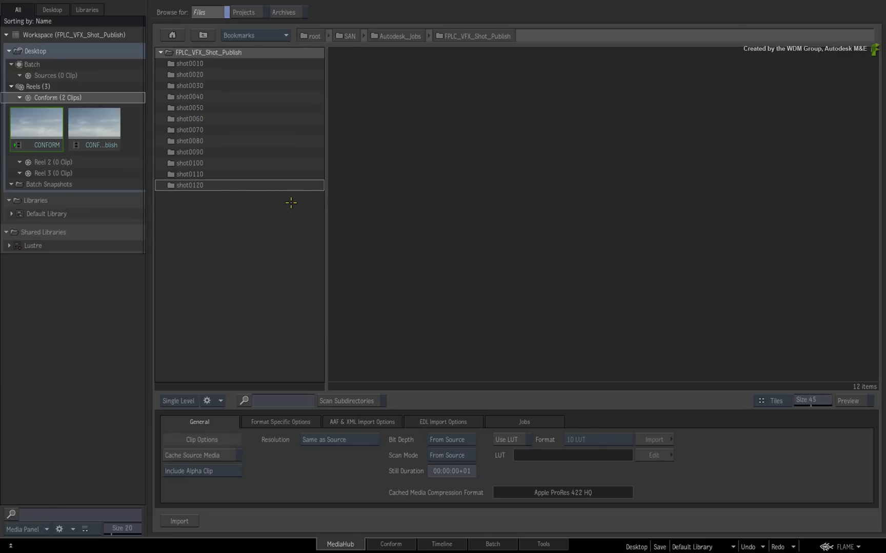
left_click(203, 35)
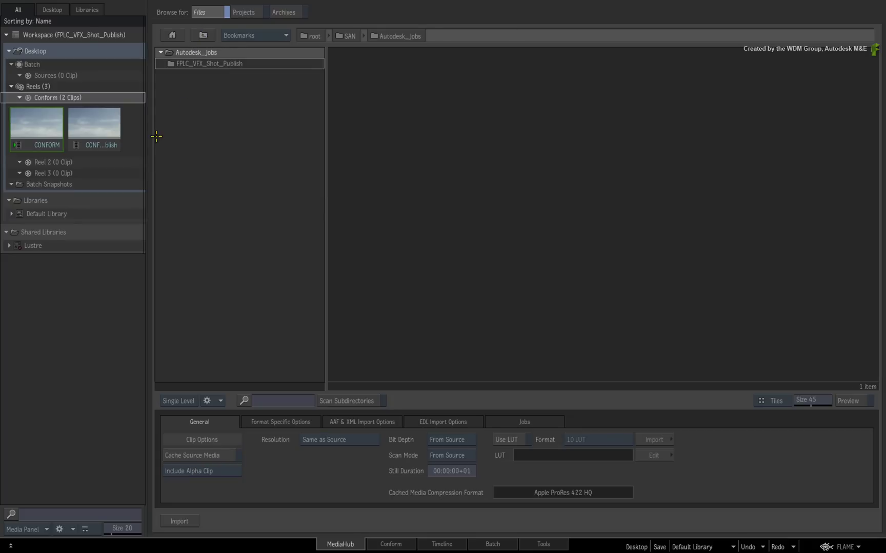
left_click(88, 123)
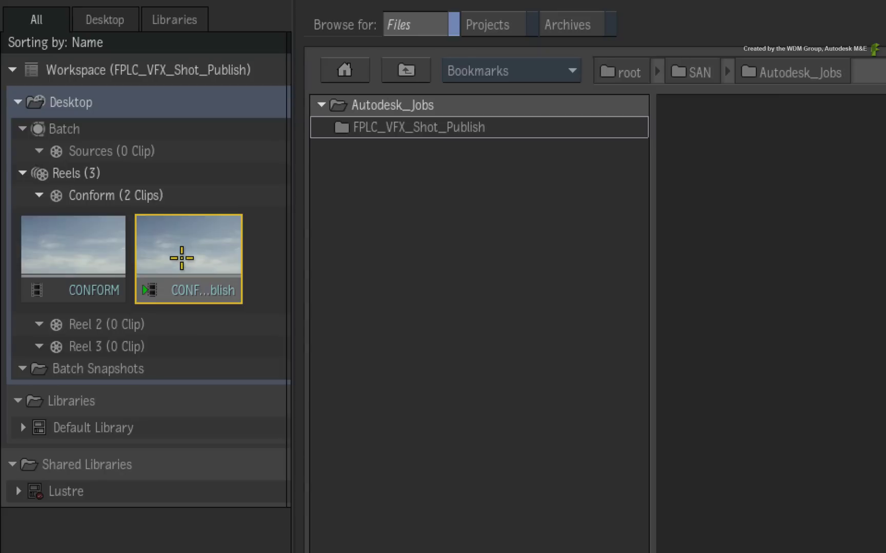
Create a reel named master edit and move the published clip into it.
right_click(68, 173)
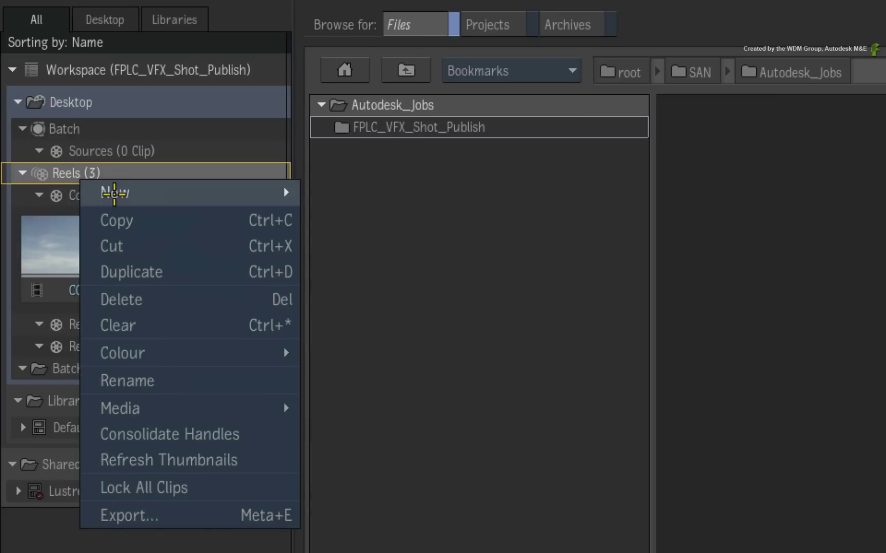
mouse_move(115, 193)
type("mas")
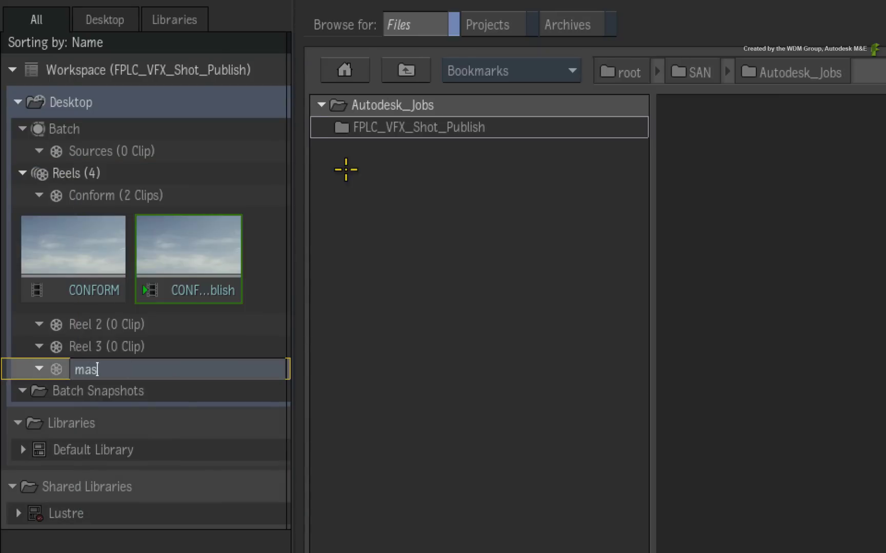
type("ter edit")
key("Return")
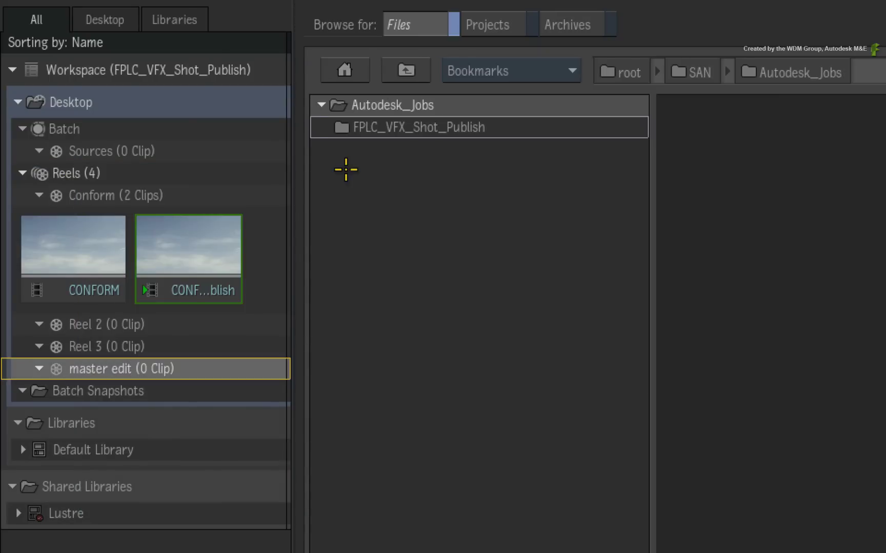
left_click(185, 265)
left_click_drag(185, 266, 97, 372)
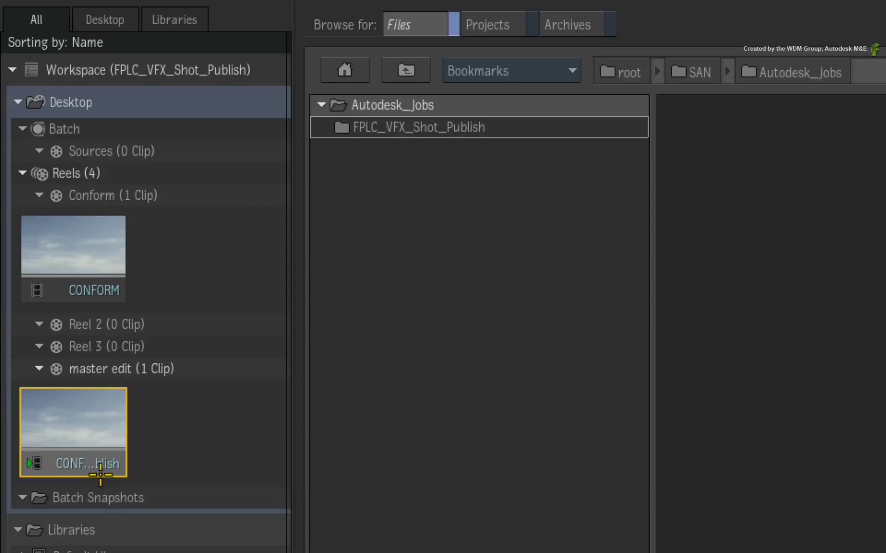
Rename the published clip to master edit and show it in the Timeline view.
left_click(94, 464)
type("mas")
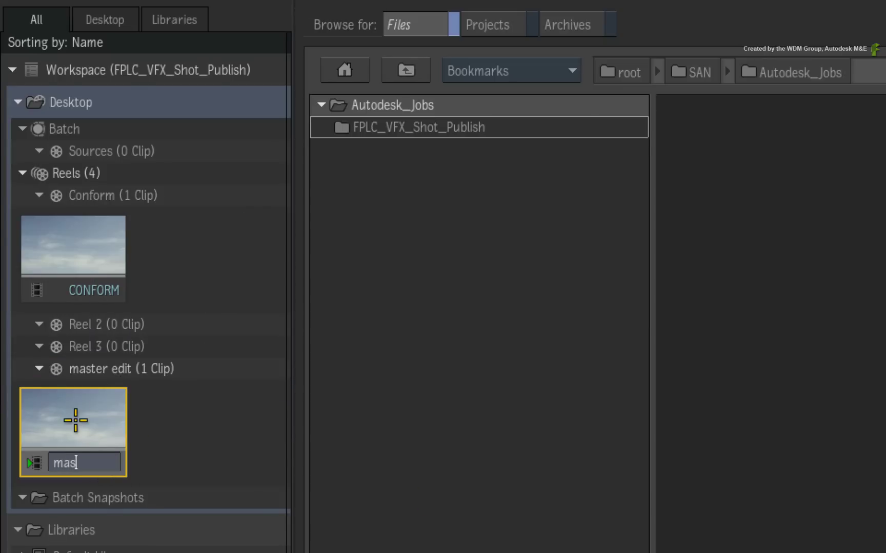
type("ter edit")
key("Return")
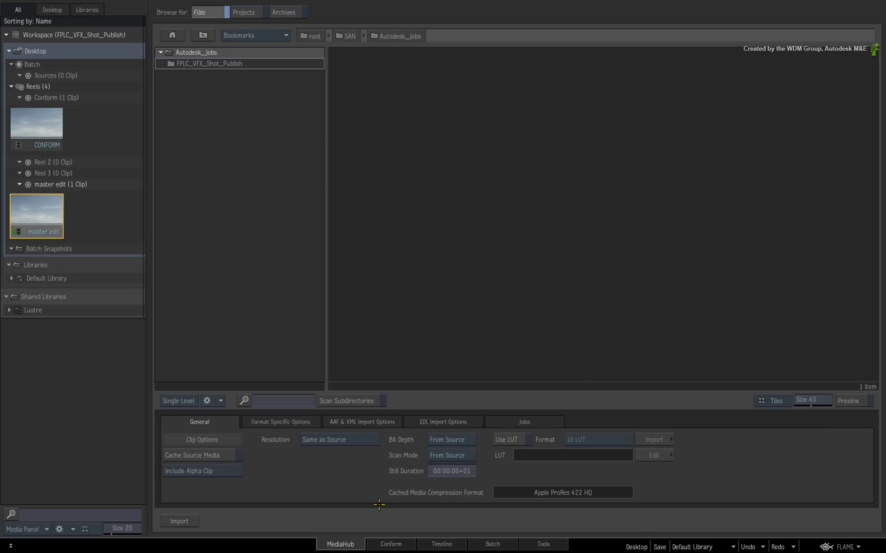
left_click(426, 546)
Load the master edit clip and select its V1.1–V1.3 segments, then the V2.1 segments.
right_click(55, 218)
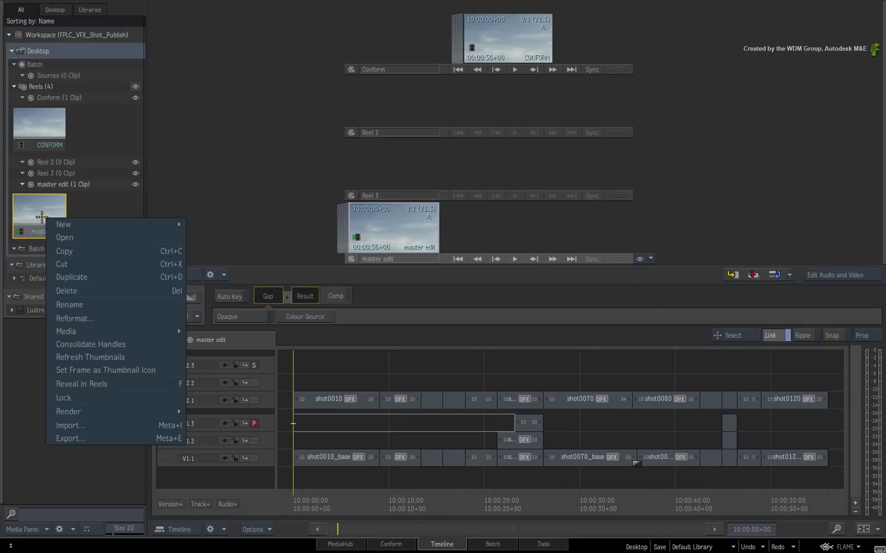
left_click(75, 238)
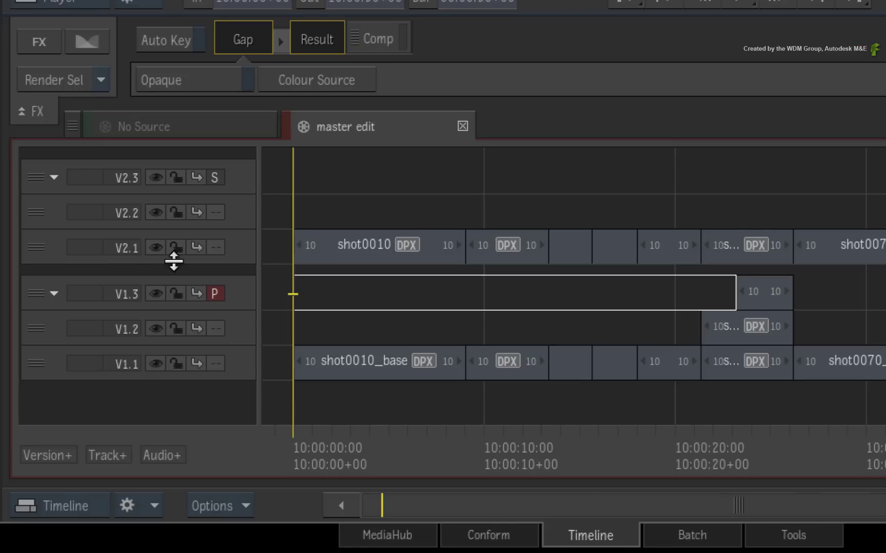
left_click_drag(35, 365, 39, 296)
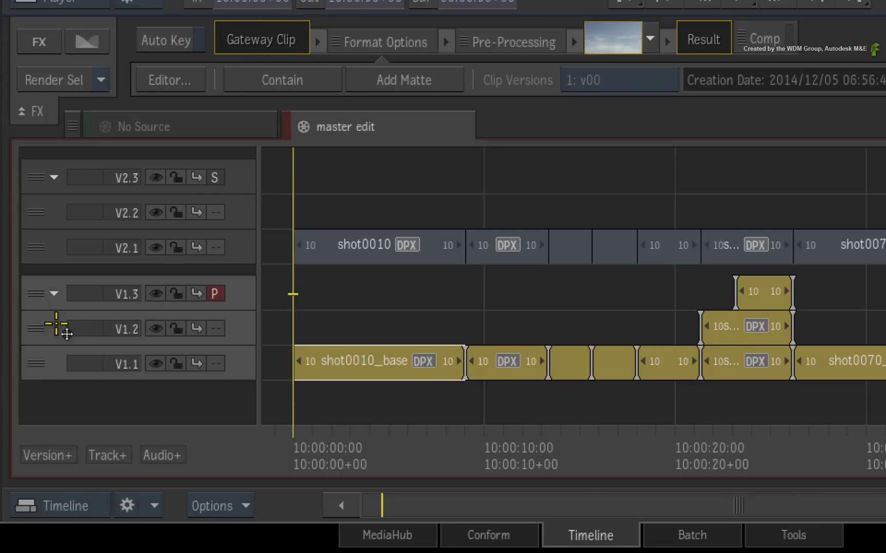
mouse_move(298, 445)
left_mouse_down()
mouse_move(427, 422)
mouse_move(884, 415)
mouse_move(390, 475)
mouse_move(405, 478)
left_mouse_up()
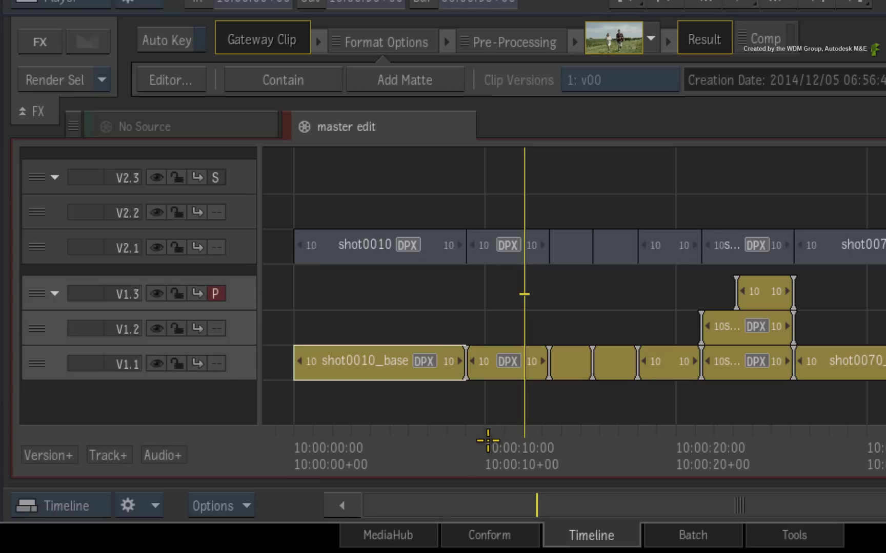
left_click(38, 245)
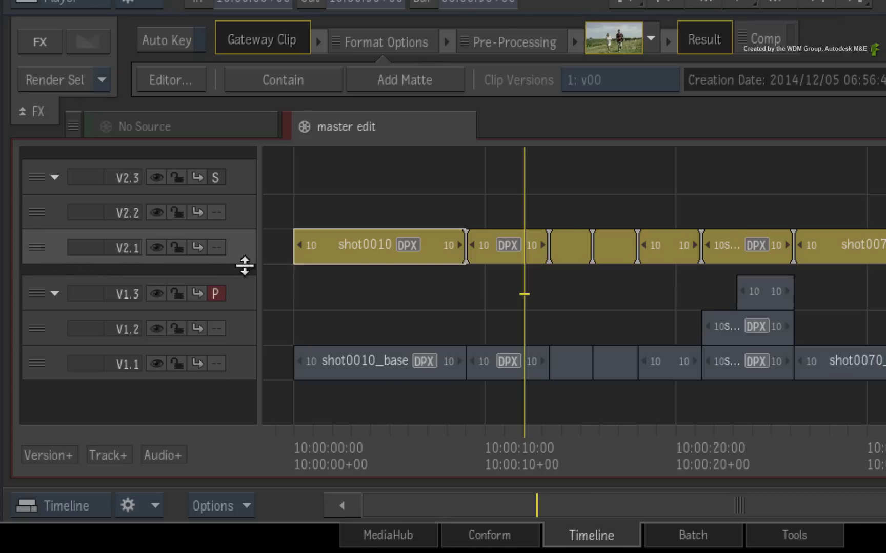
Set V2.1 as the primary track and drag out the empty V2.2 and V2.3 tracks.
left_click(216, 245)
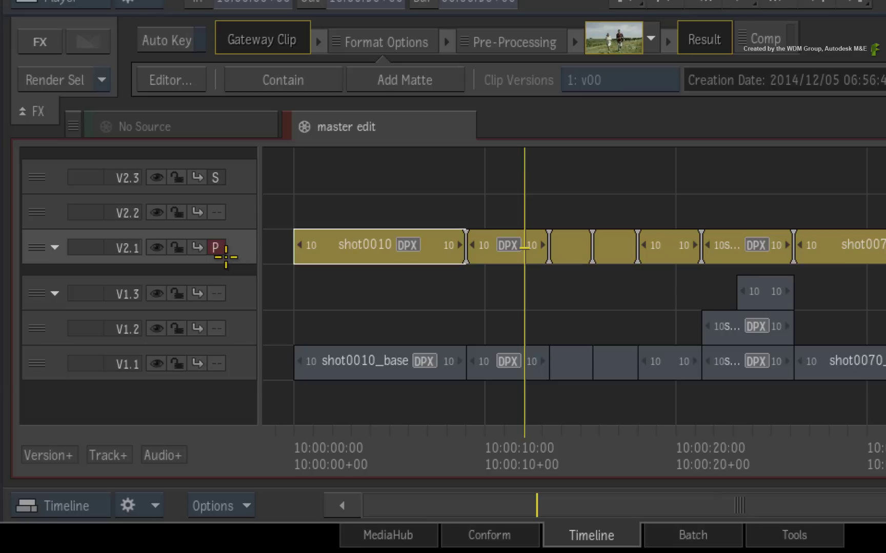
left_click(45, 196)
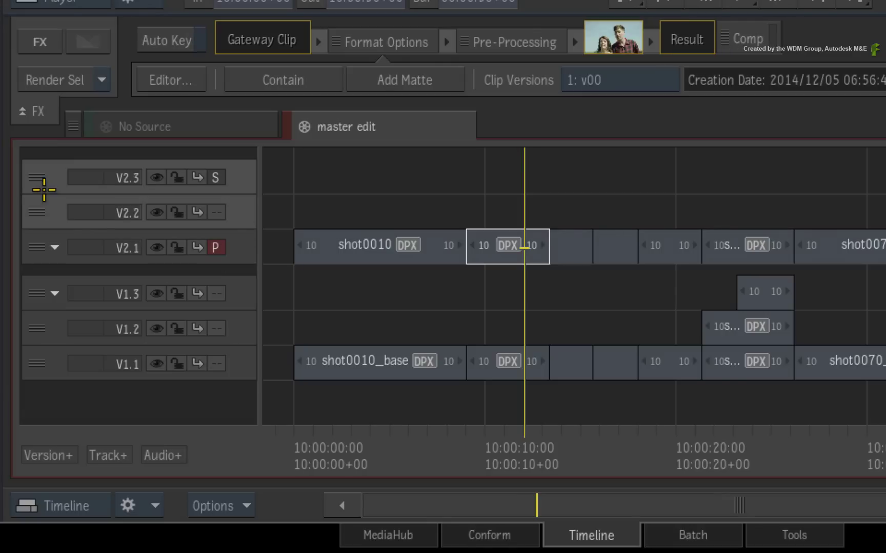
left_click_drag(44, 192, 90, 302)
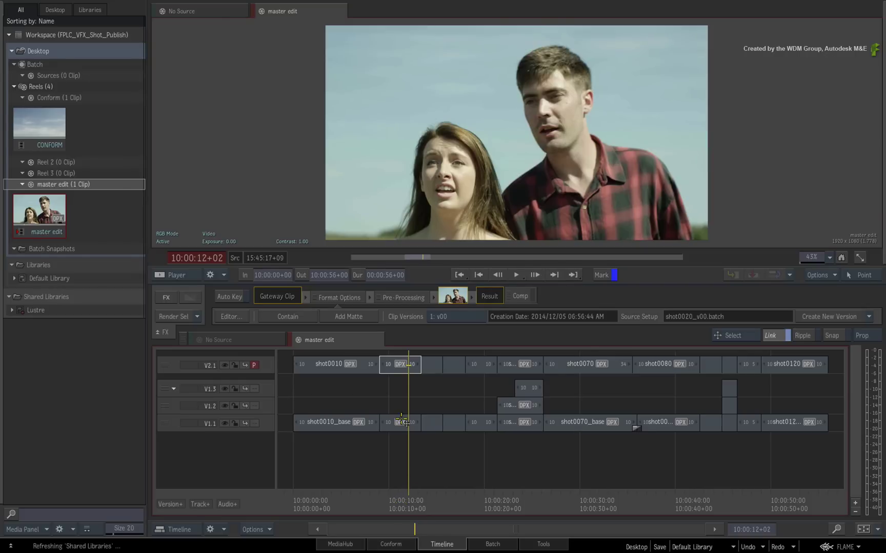
Select the V2.1 shot segments from shot0010 through shot0120.
left_click(367, 366)
left_click(388, 367, "ctrl")
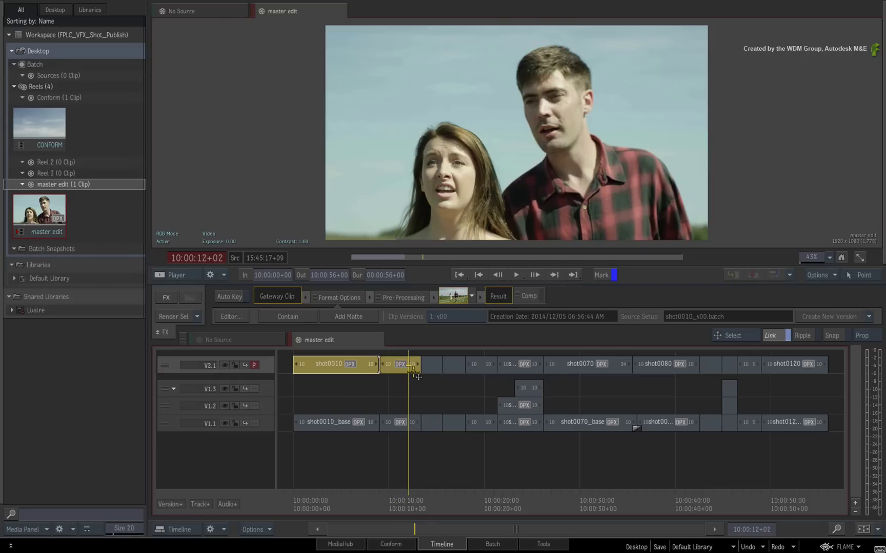
left_click_drag(413, 374, 739, 366)
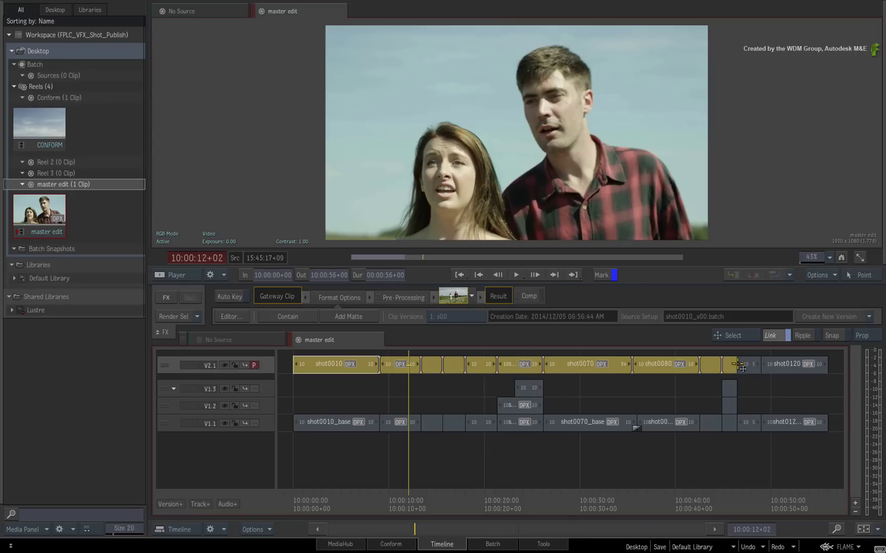
left_click_drag(740, 367, 775, 368)
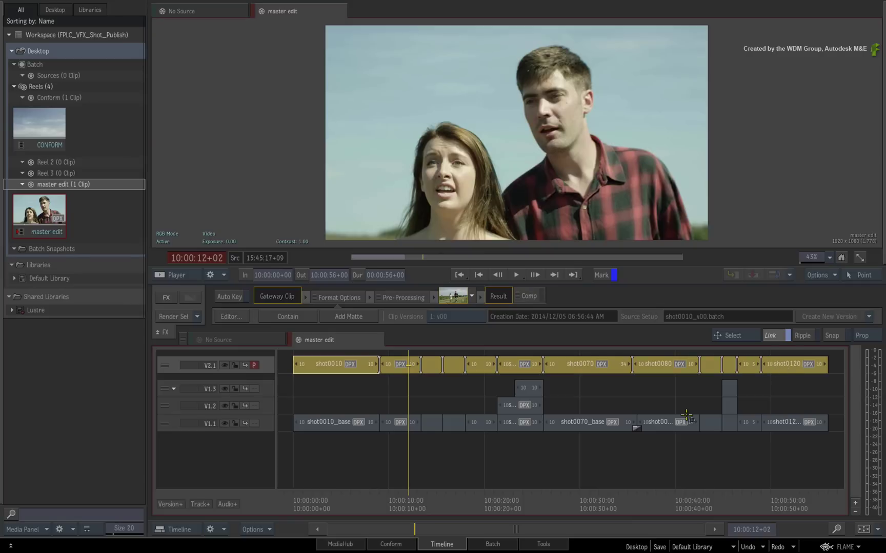